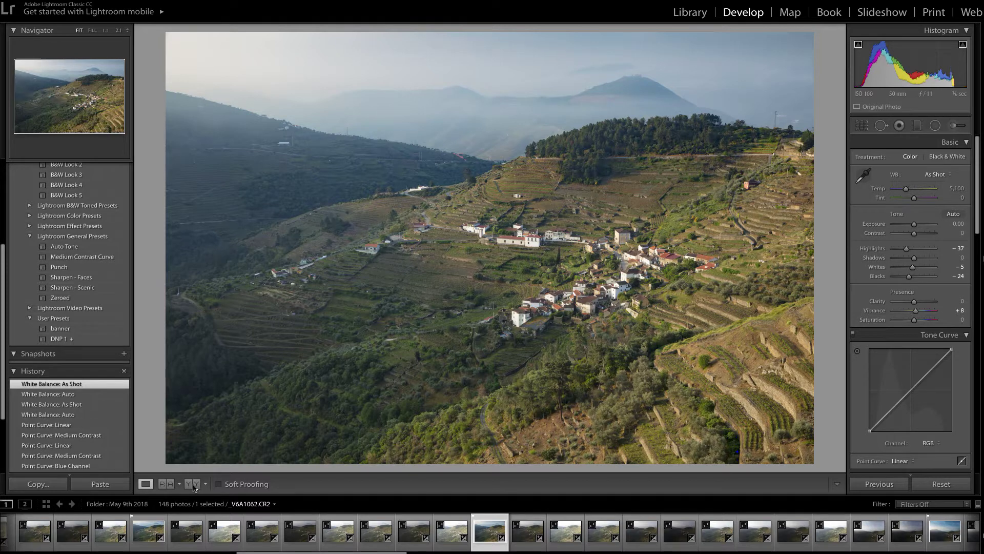
Compare the edited photo side by side with its original, and revert it to the Import/DNP 1 history state.
left_click(193, 485)
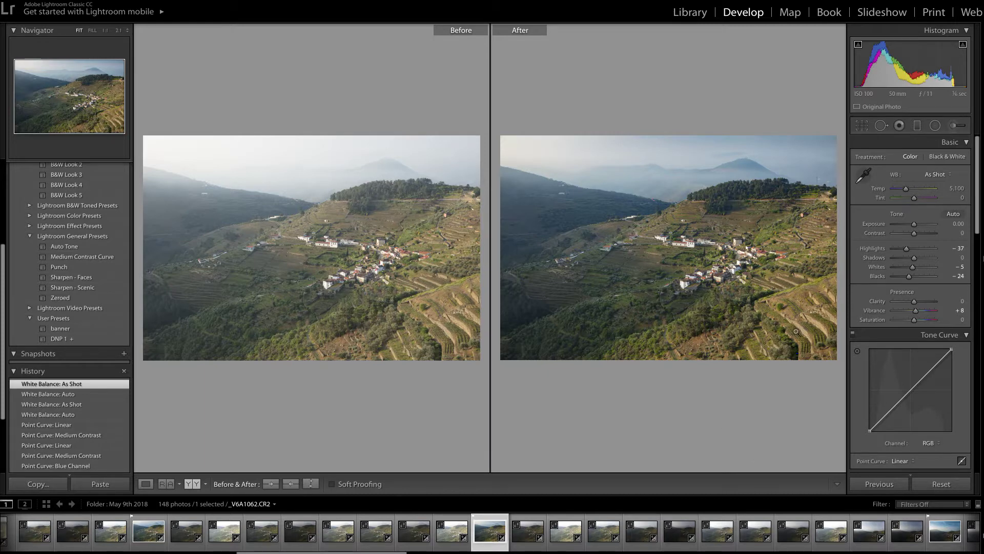
left_click(146, 483)
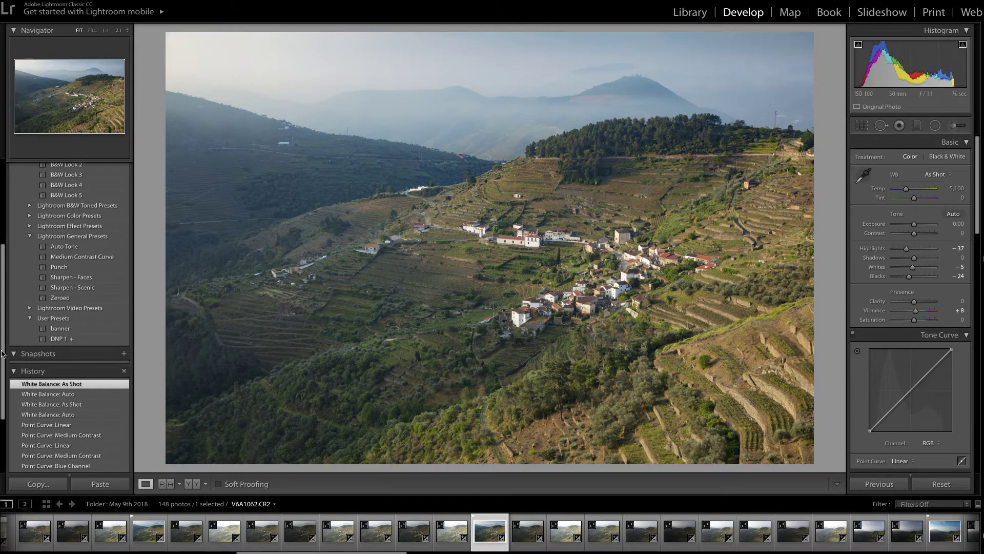
left_click_drag(2, 354, 3, 432)
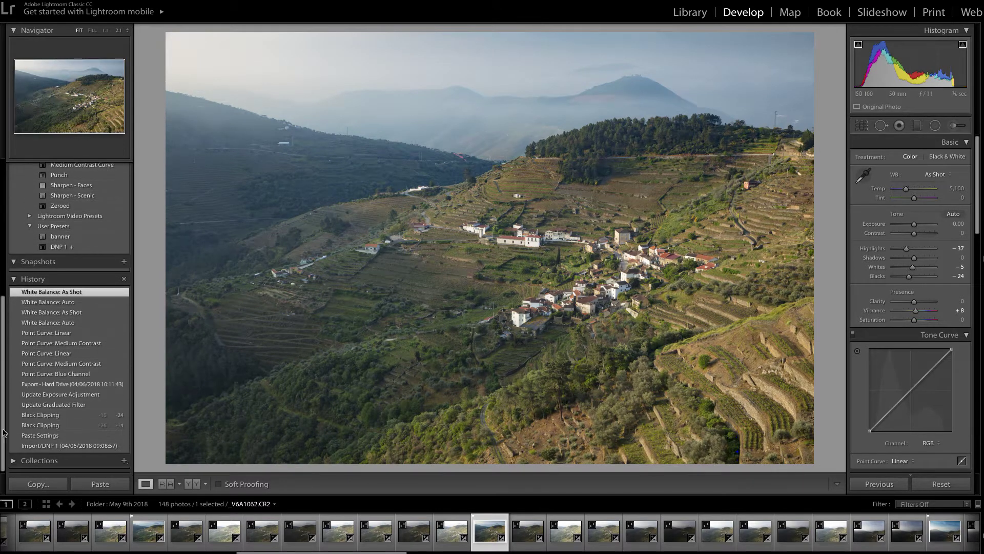
left_click(64, 446)
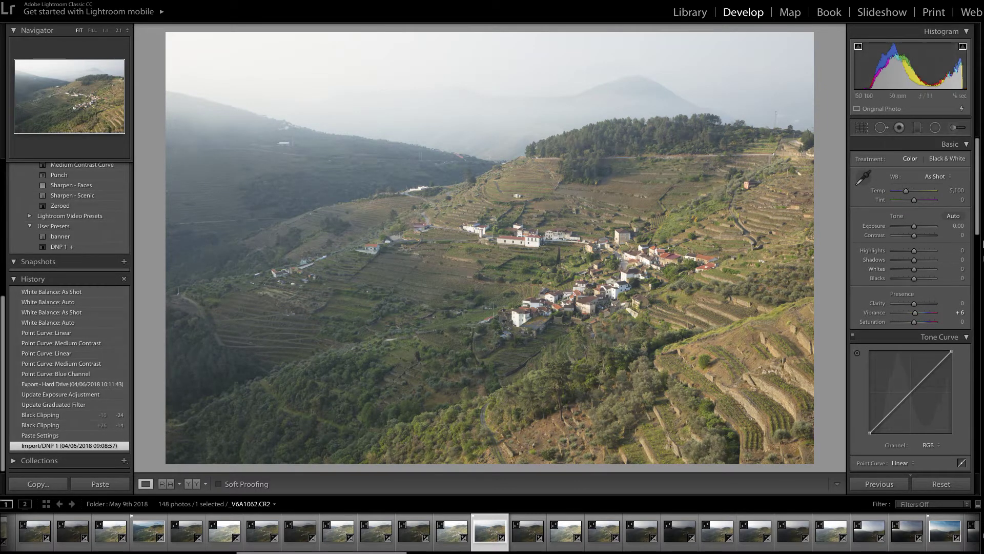
Set the whole photo's Dehaze amount to +34.
left_click_drag(980, 208, 980, 444)
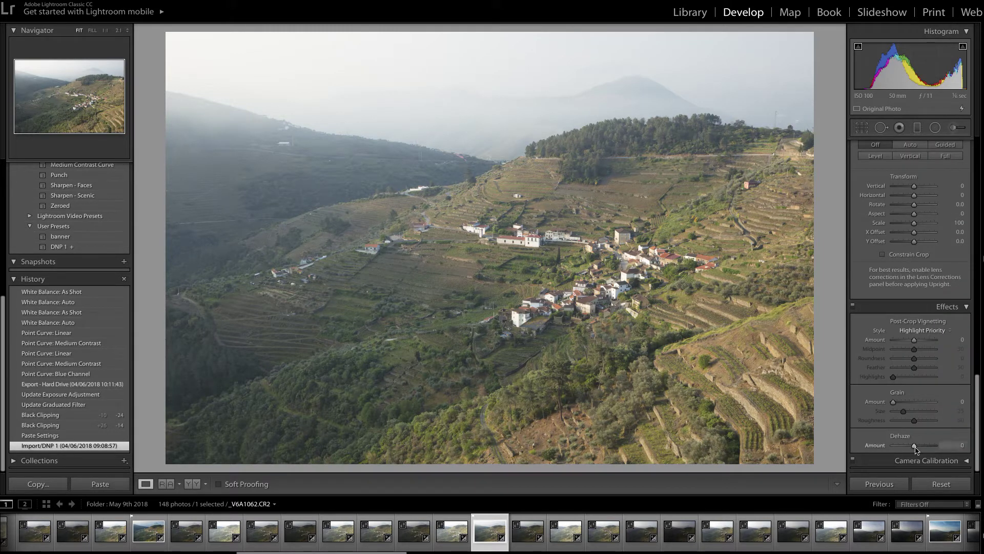
left_click_drag(914, 447, 922, 451)
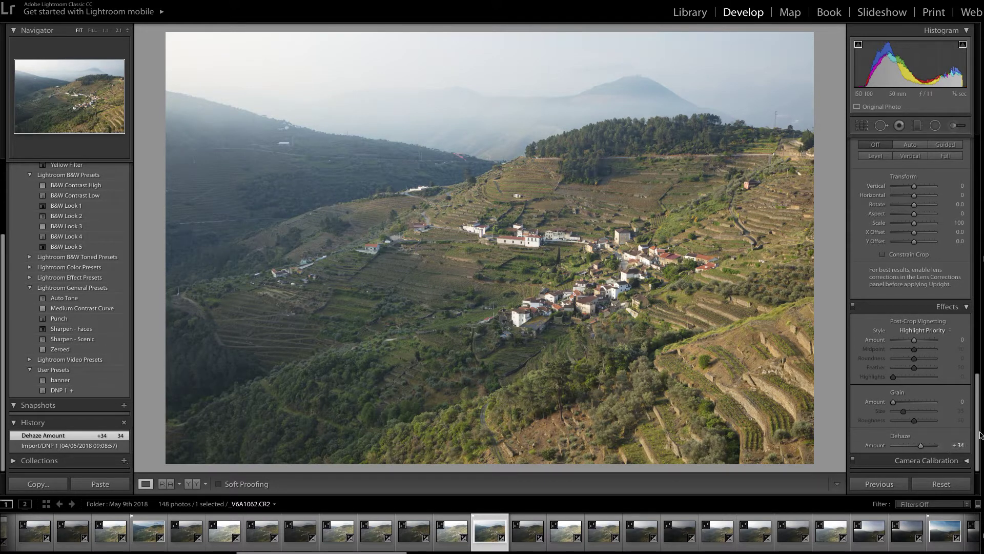
Set the photo's Blacks to -16 while checking the shadow clipping preview.
left_click_drag(979, 430, 978, 59)
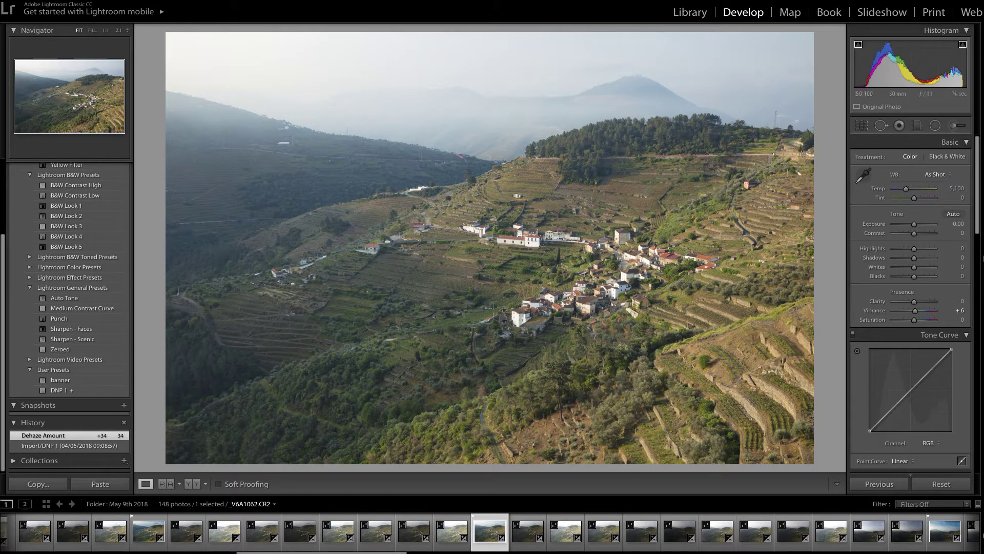
scroll(978, 165, "down", 3)
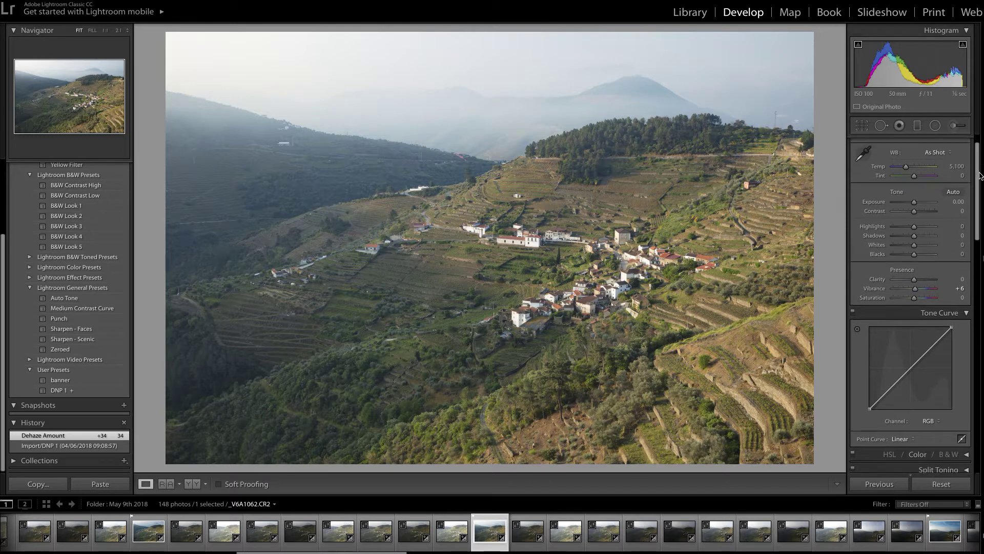
scroll(977, 165, "up", 3)
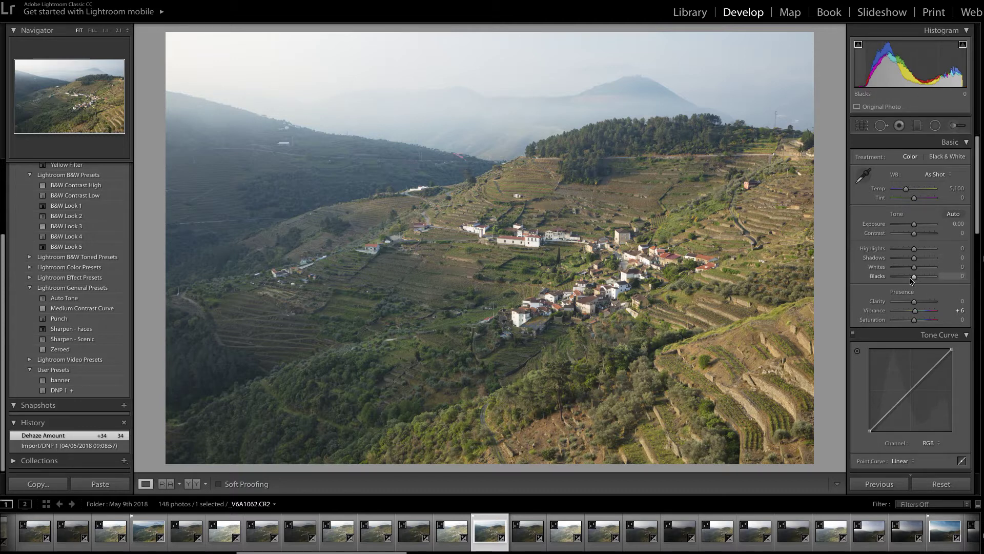
key("alt")
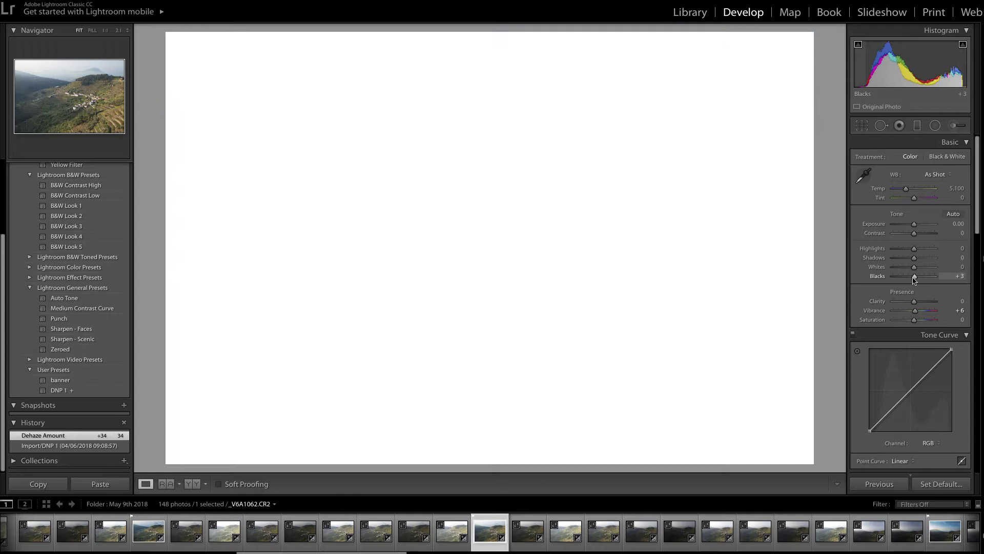
left_click_drag(912, 280, 911, 281)
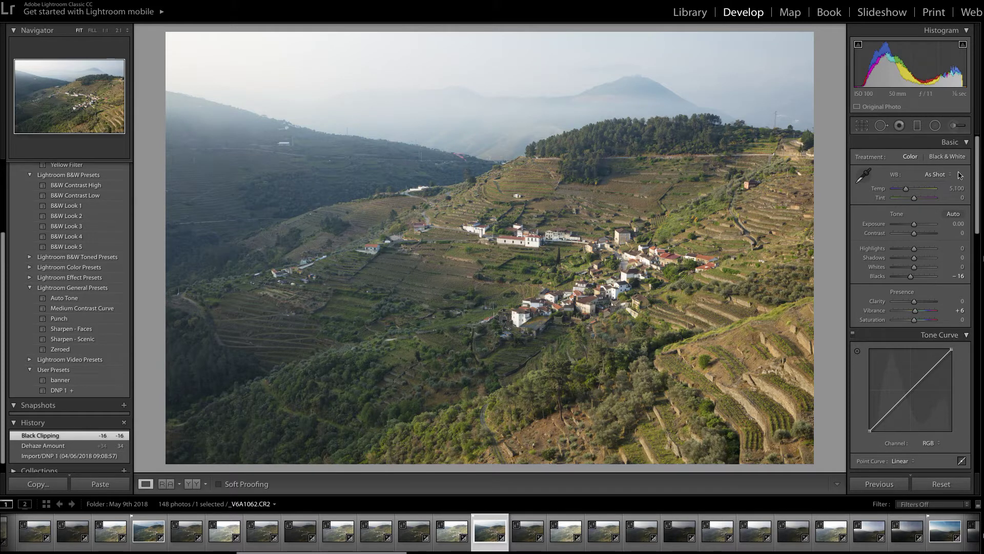
Reduce the photo's Highlights to -26.
left_click_drag(974, 178, 977, 182)
left_click_drag(913, 232, 910, 237)
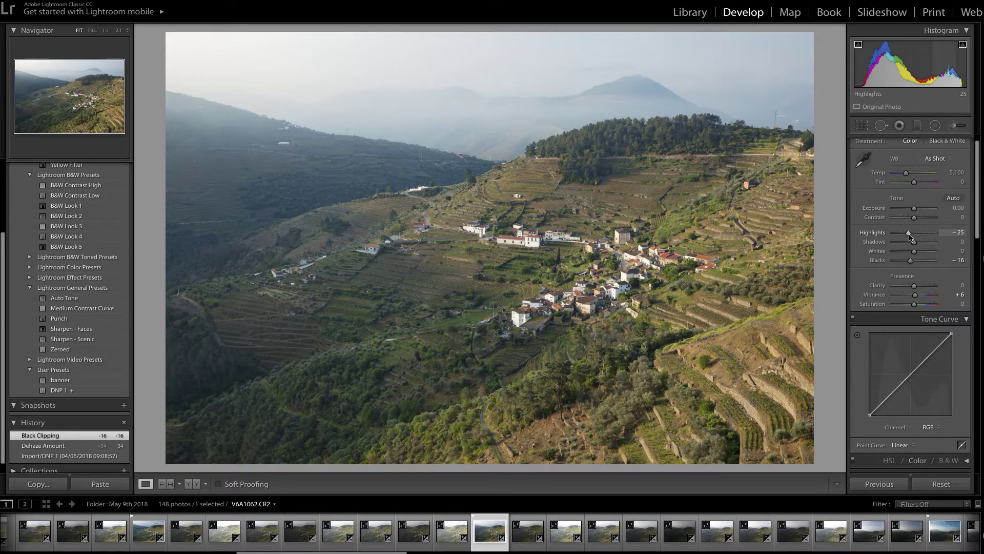
left_click_drag(909, 237, 909, 237)
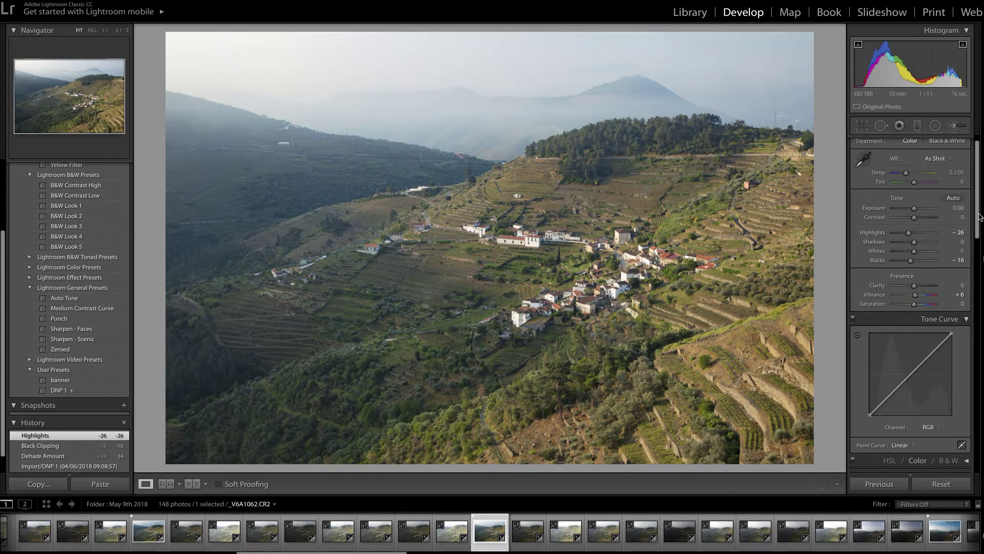
Pull the middle of the RGB point curve slightly down to darken the midtones.
left_click_drag(980, 216, 980, 264)
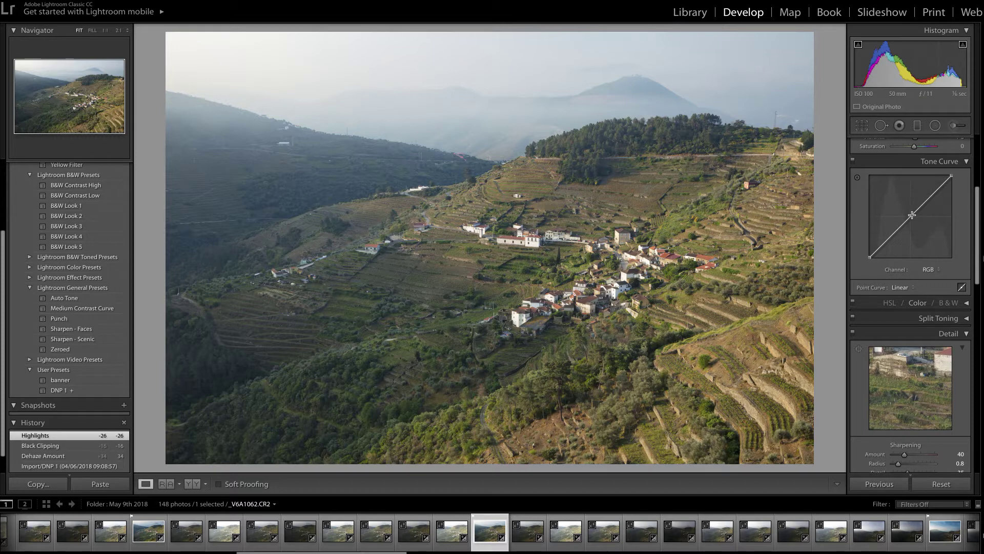
left_click_drag(912, 215, 915, 220)
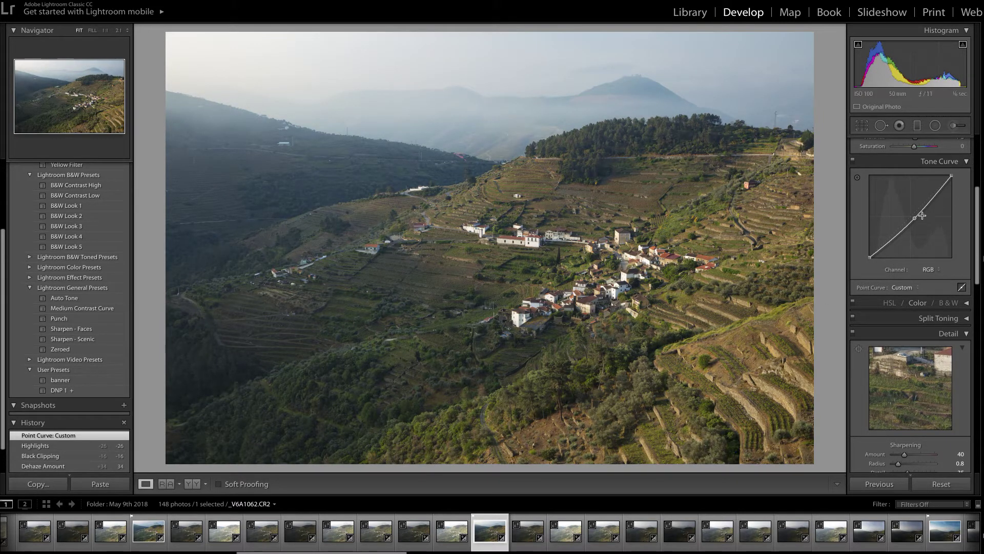
left_click_drag(914, 218, 913, 219)
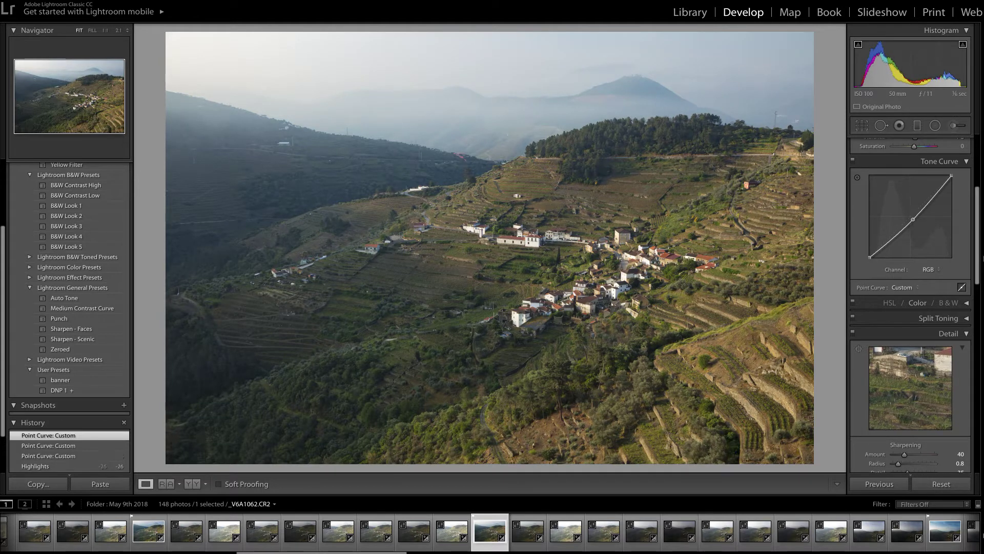
Add a horizontal graduated filter fading from the lower sky into the upper hillside, with Dehaze 14 and Exposure -0.22.
left_click(917, 126)
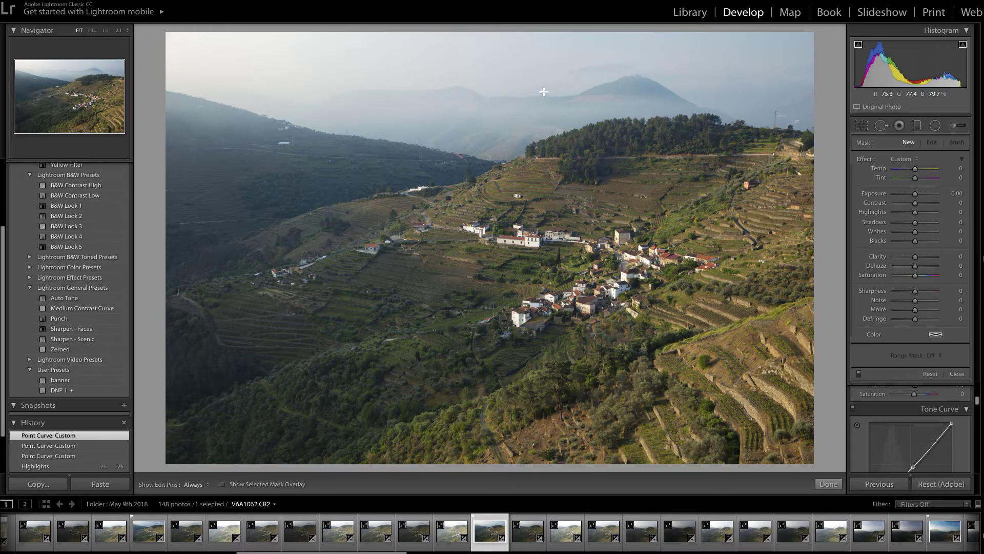
left_click_drag(544, 91, 550, 183)
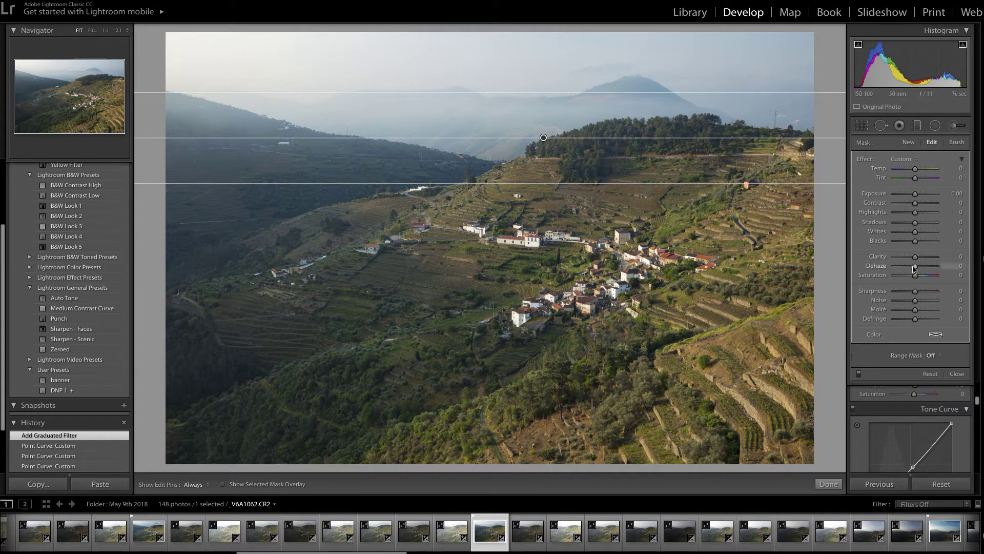
left_click_drag(917, 267, 920, 269)
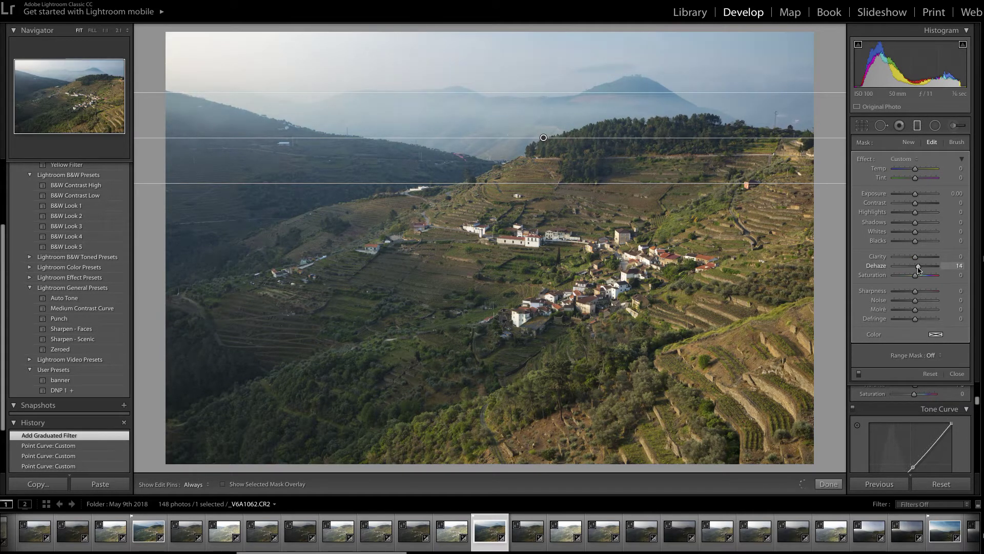
left_click_drag(915, 270, 915, 270)
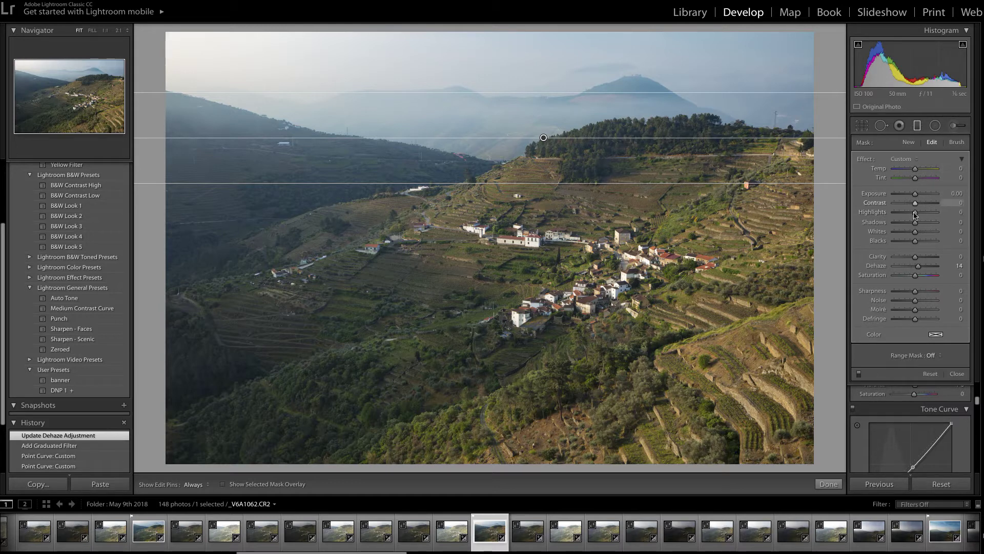
left_click_drag(916, 197, 915, 197)
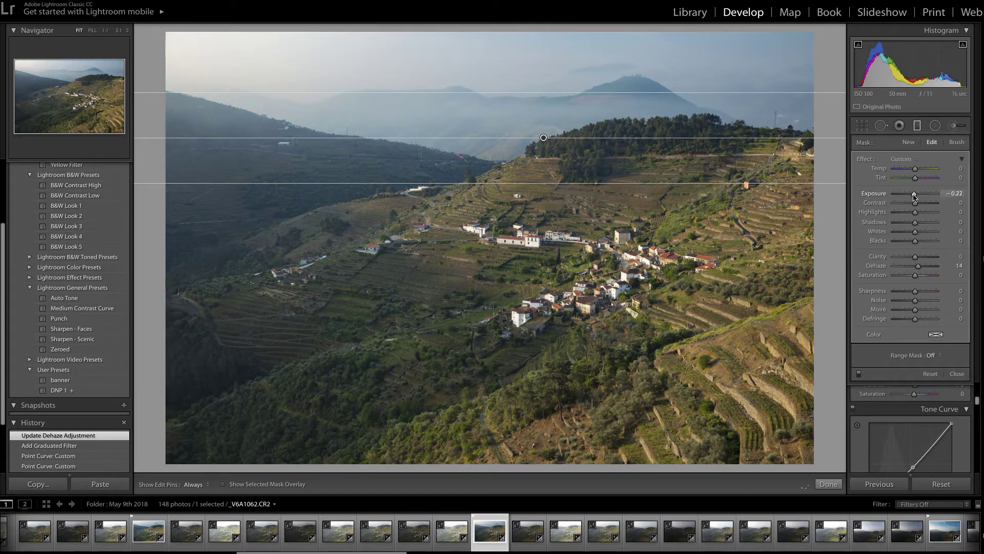
left_click_drag(914, 196, 914, 196)
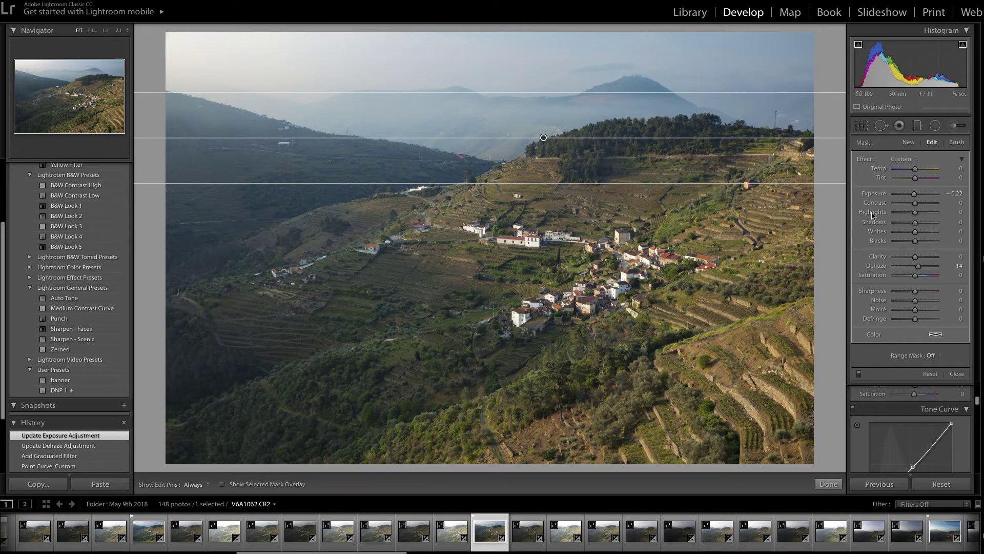
left_click(828, 484)
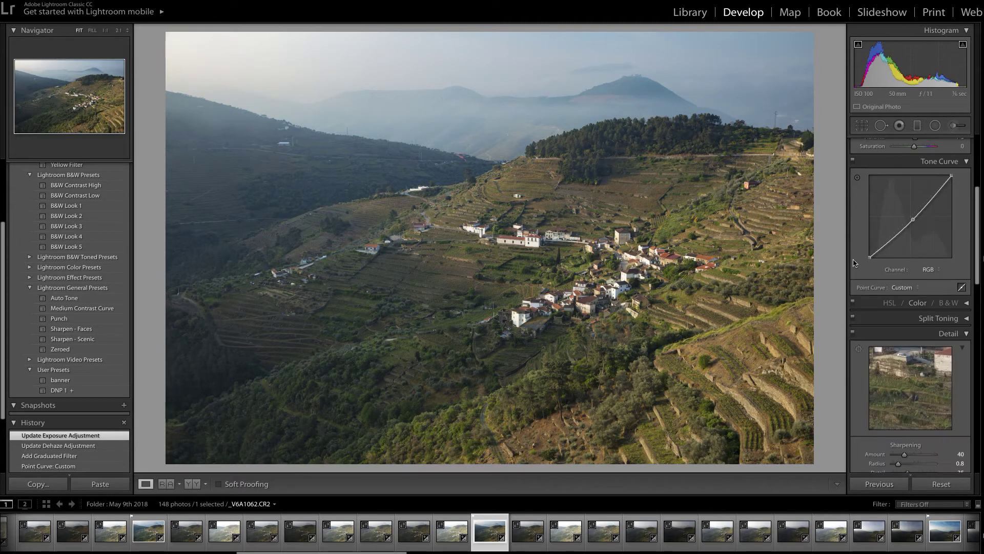
Add a second graduated filter across the upper sky above the mountain peak, with Highlights -18 and Exposure -0.26.
left_click(918, 127)
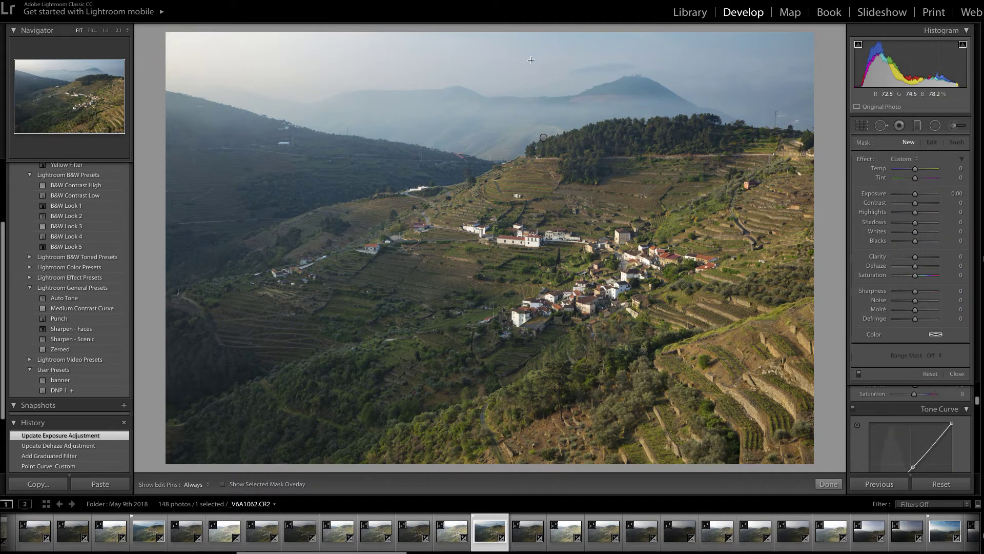
left_click_drag(527, 39, 537, 79)
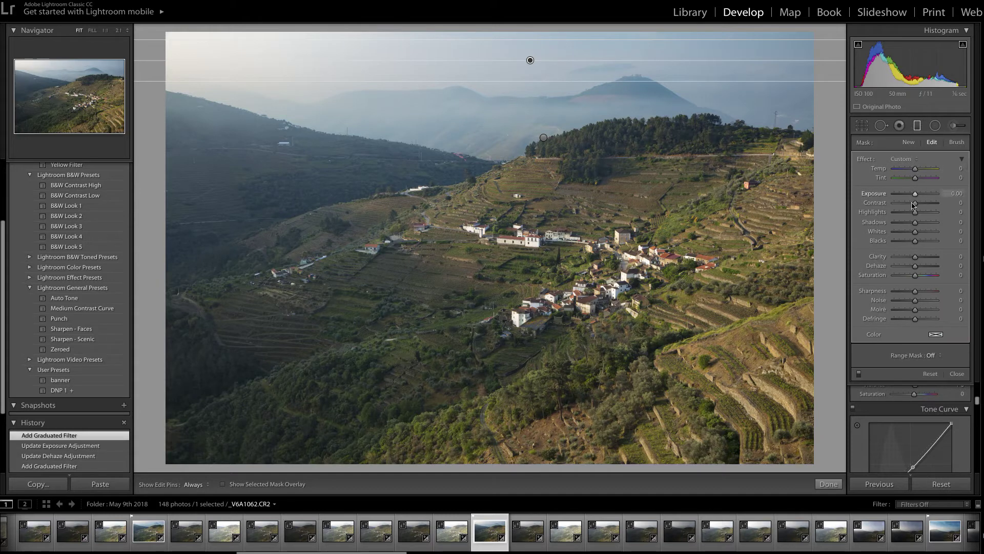
left_click_drag(915, 217, 912, 216)
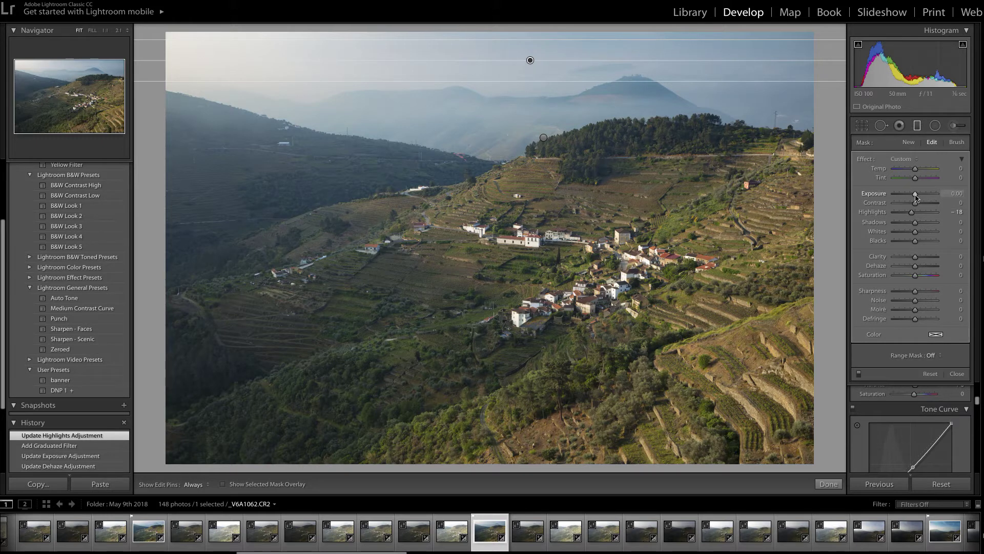
left_click_drag(917, 197, 916, 197)
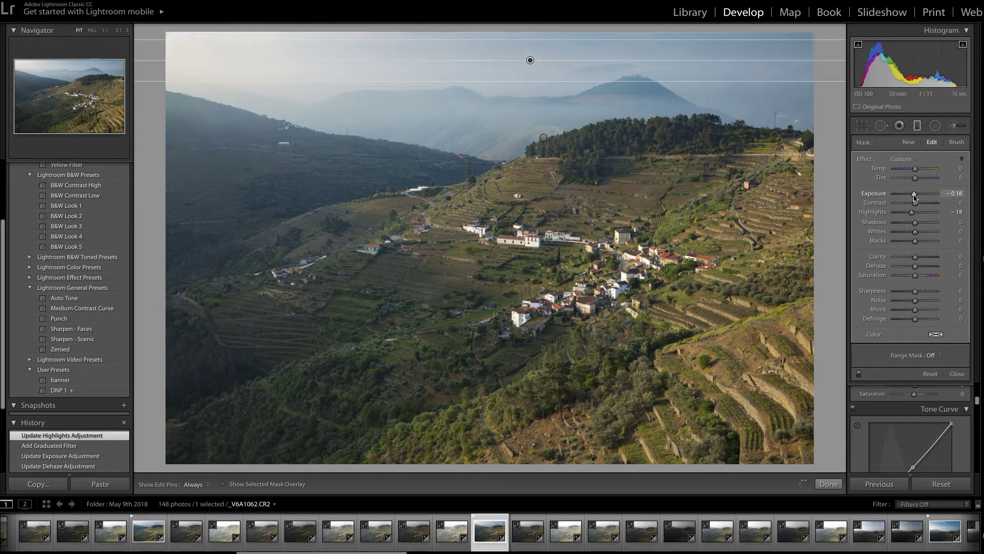
left_click_drag(915, 198, 915, 198)
left_click_drag(913, 200, 914, 199)
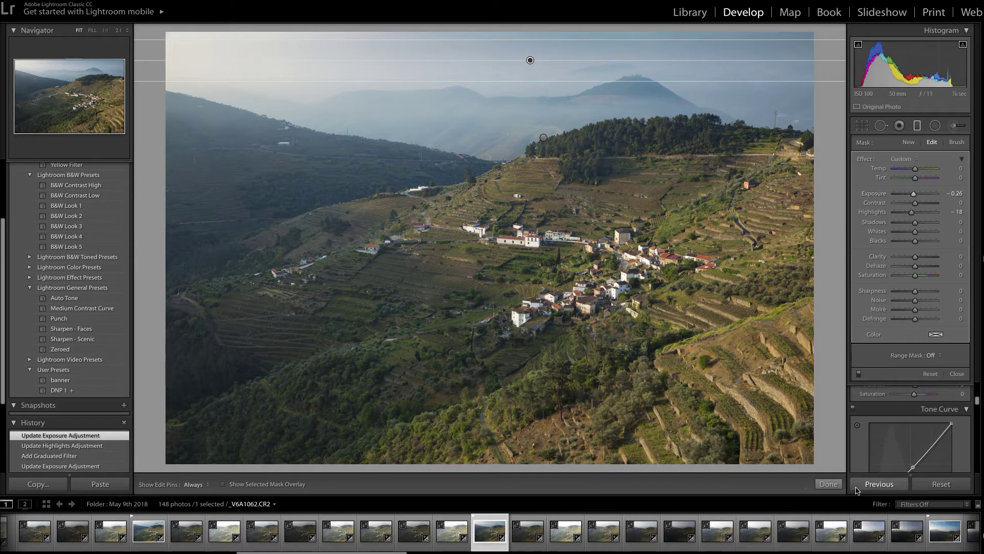
left_click(828, 484)
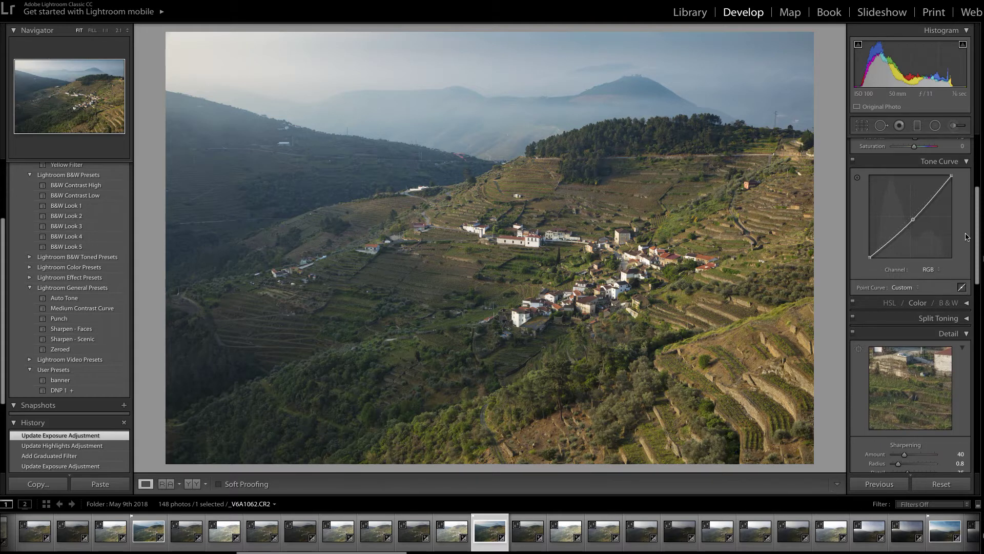
Try the Auto white balance on the photo, and return it to As Shot.
scroll(978, 231, "up", 1)
scroll(978, 230, "up", 5)
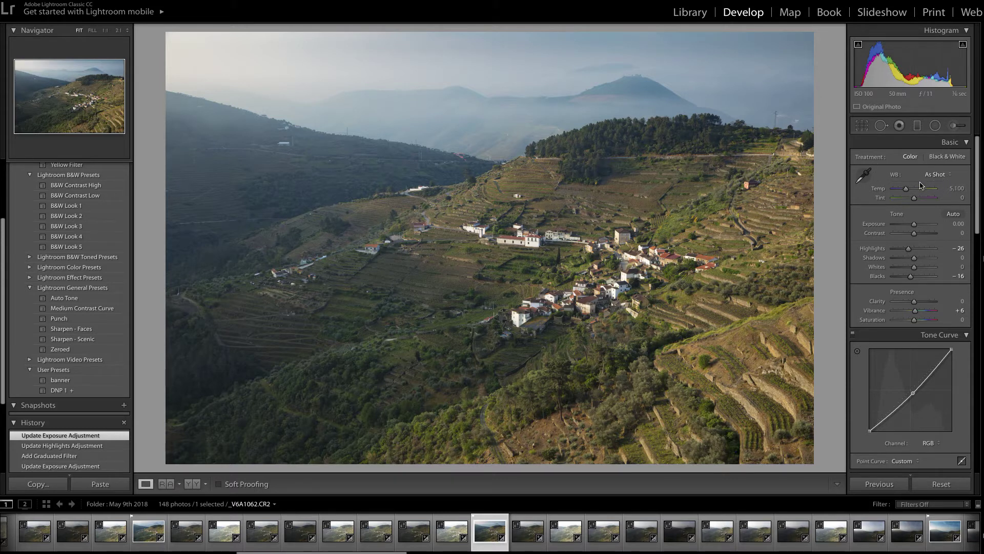
left_click(950, 176)
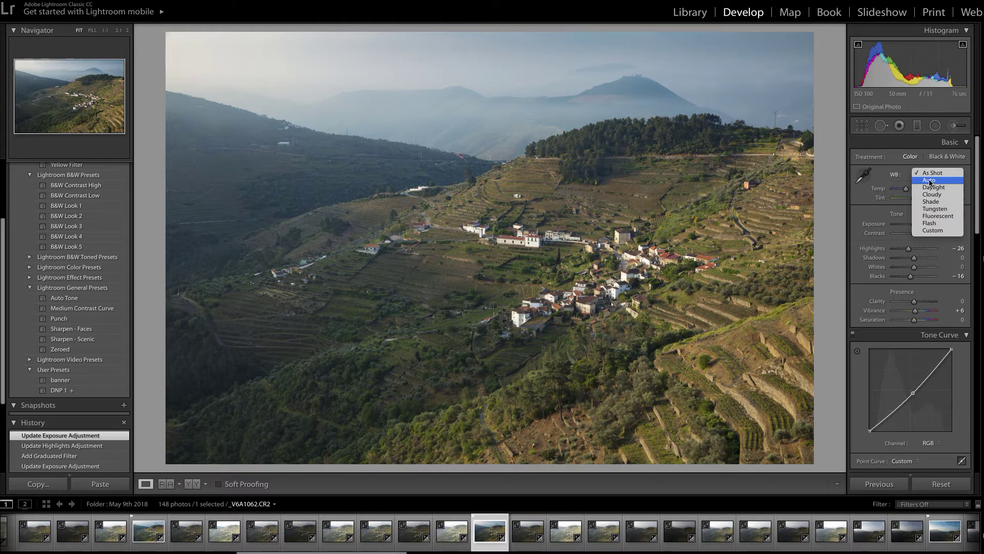
left_click(931, 180)
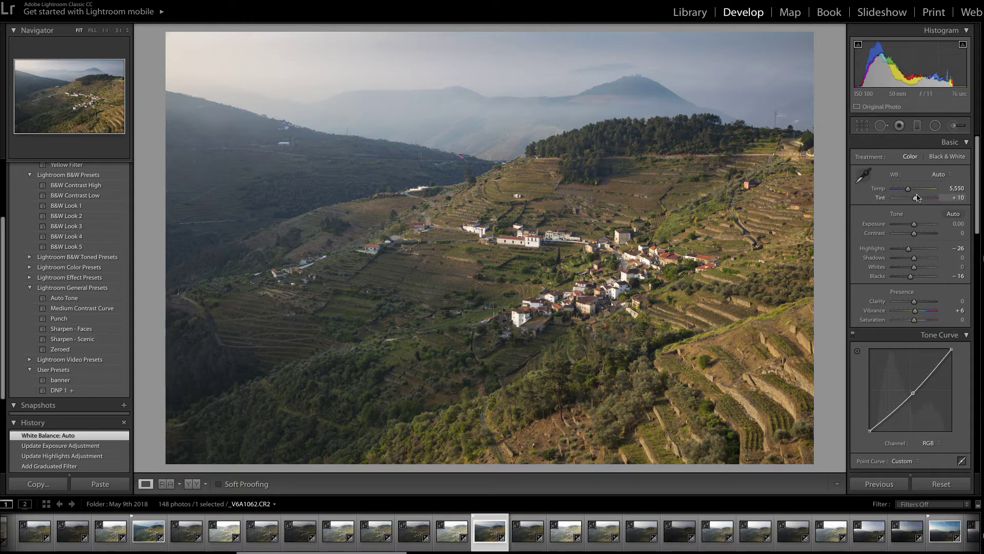
left_click(951, 176)
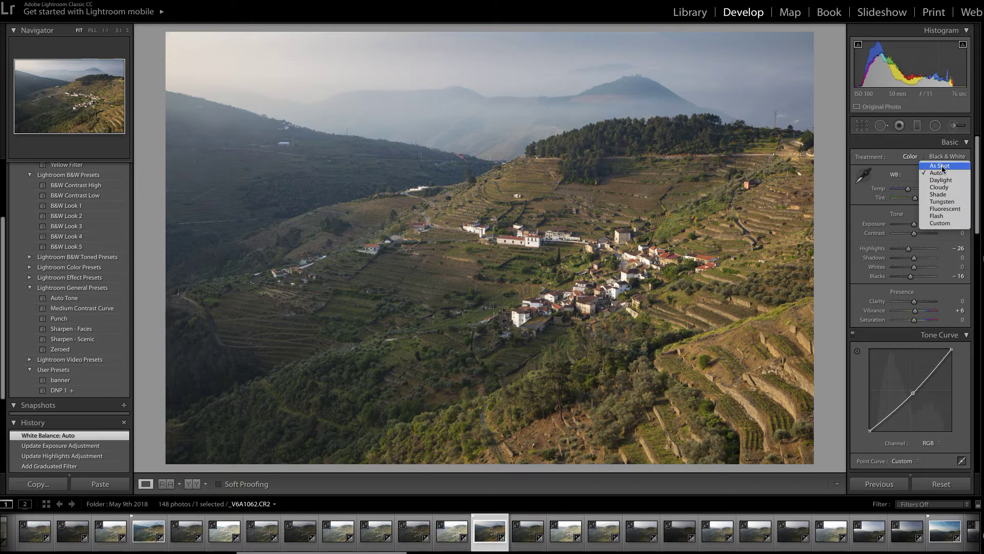
left_click(943, 166)
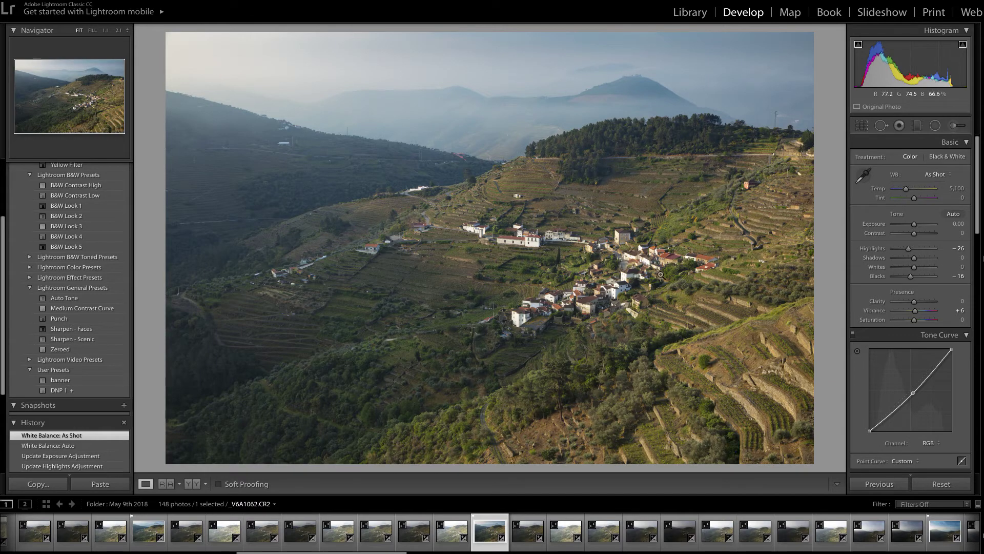
Try to set the white balance by sampling a neutral from the white walls of the village houses at 1:1 zoom.
left_click(631, 278)
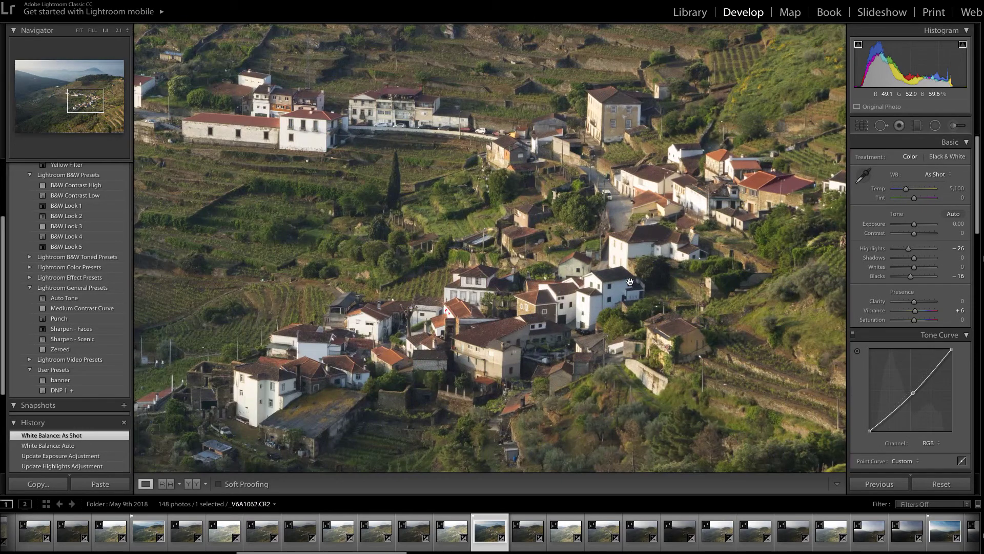
left_click(863, 179)
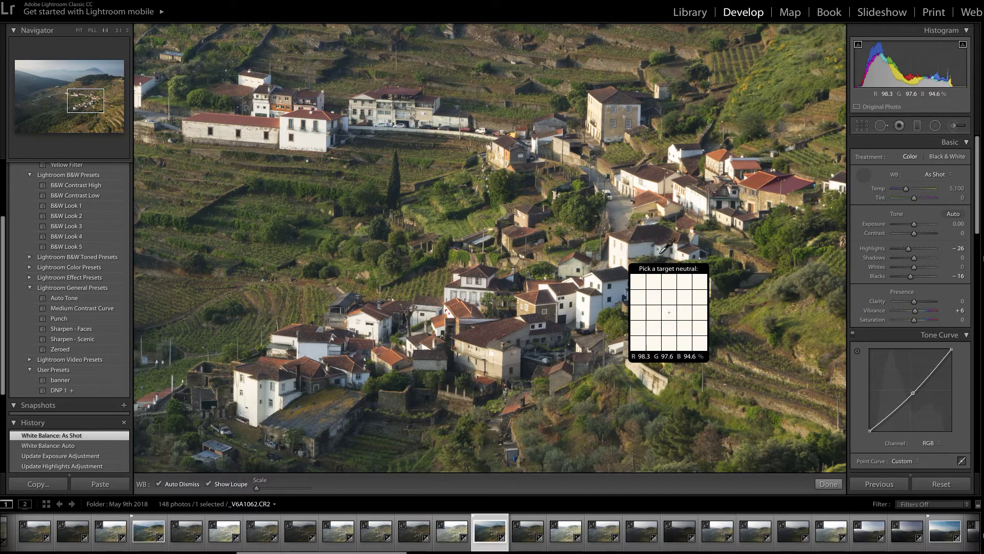
left_click(660, 253)
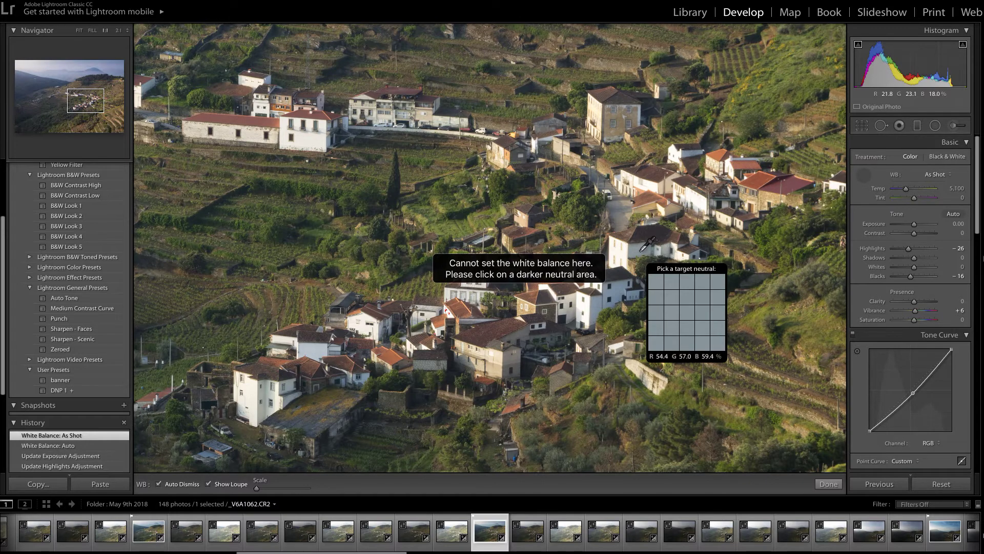
left_click(253, 415)
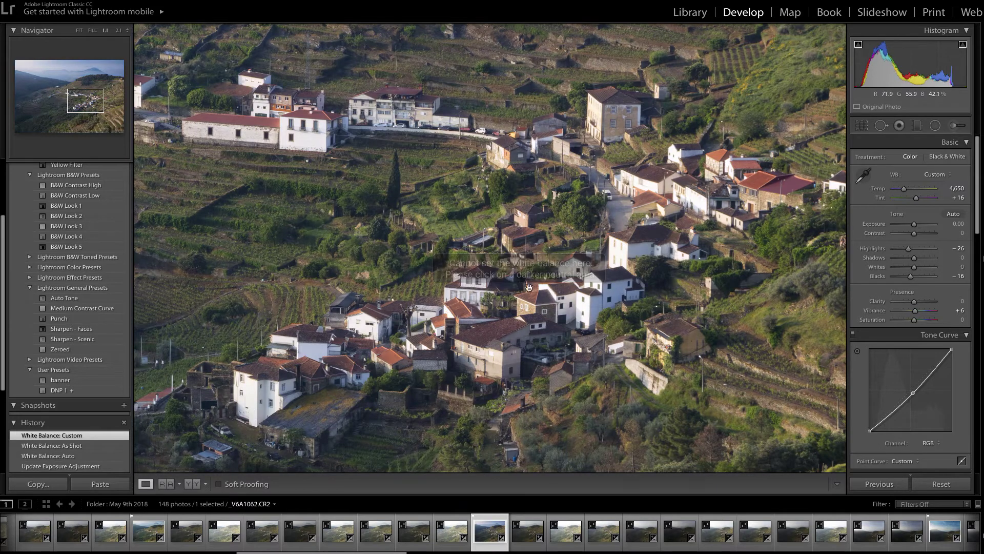
Resample the white balance from a white house in the village centre, and revert to the Update Exposure Adjustment history state.
left_click(863, 175)
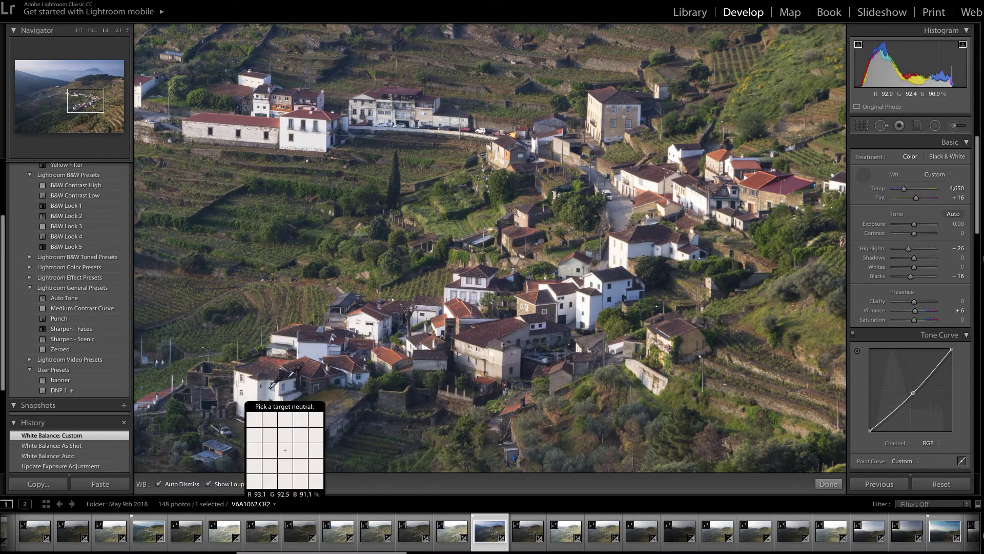
left_click(596, 306)
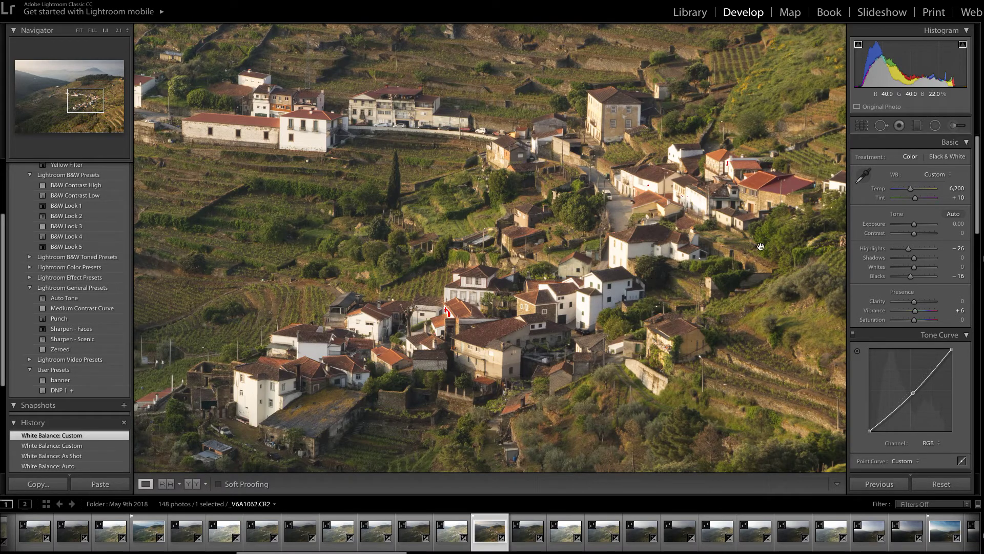
left_click(79, 30)
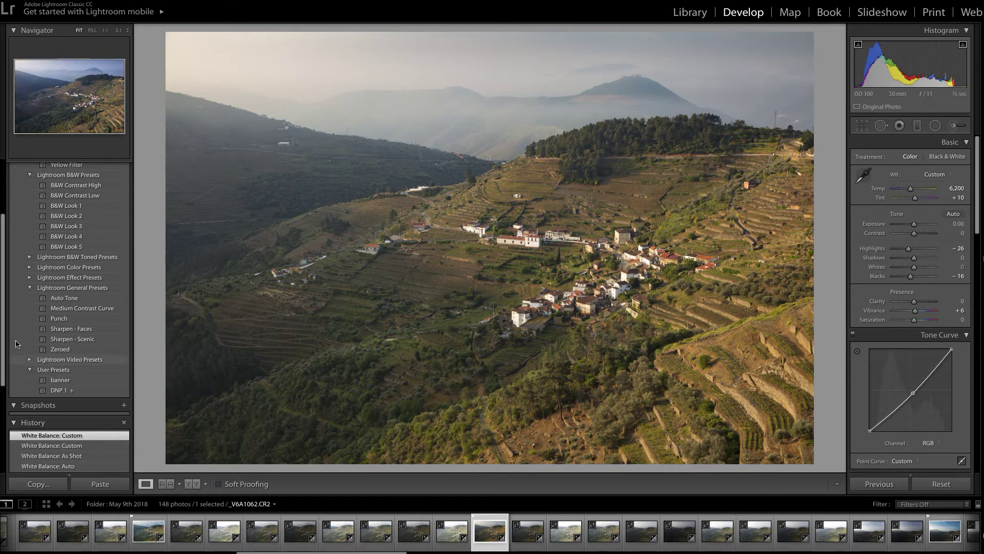
scroll(66, 430, "down", 3)
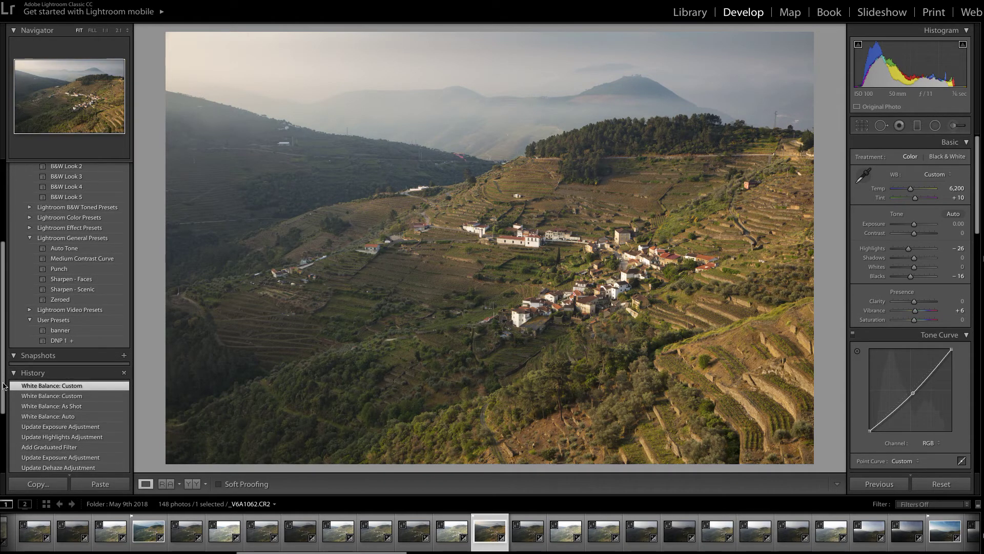
left_click(66, 429)
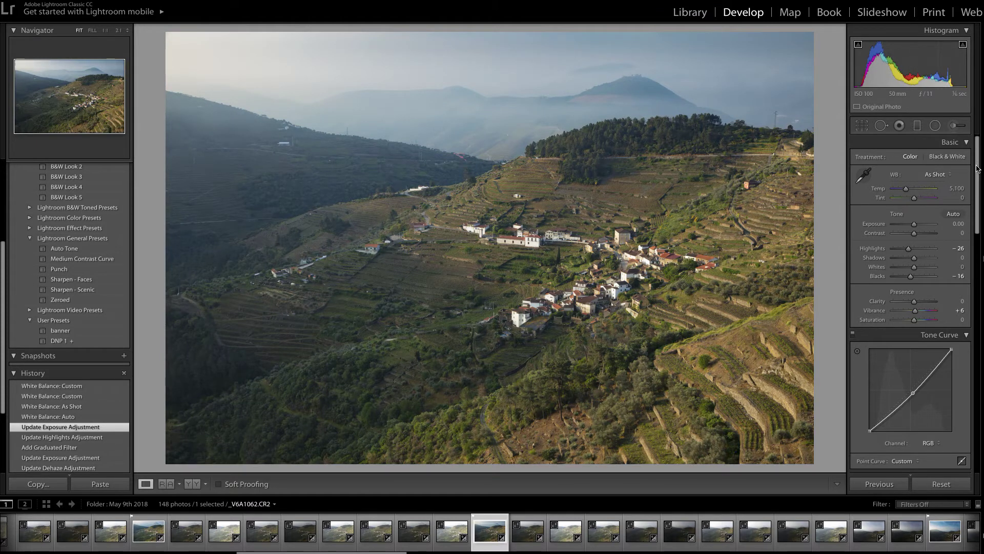
Try bending the midtones of the red channel point curve, and revert to the Update Exposure Adjustment history state.
left_click_drag(978, 168, 976, 196)
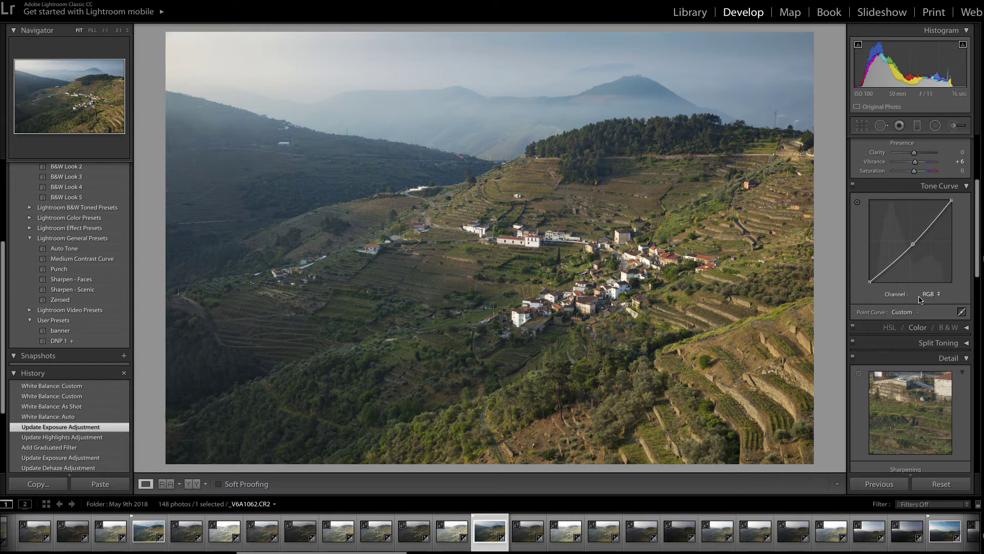
left_click(940, 297)
left_click(930, 302)
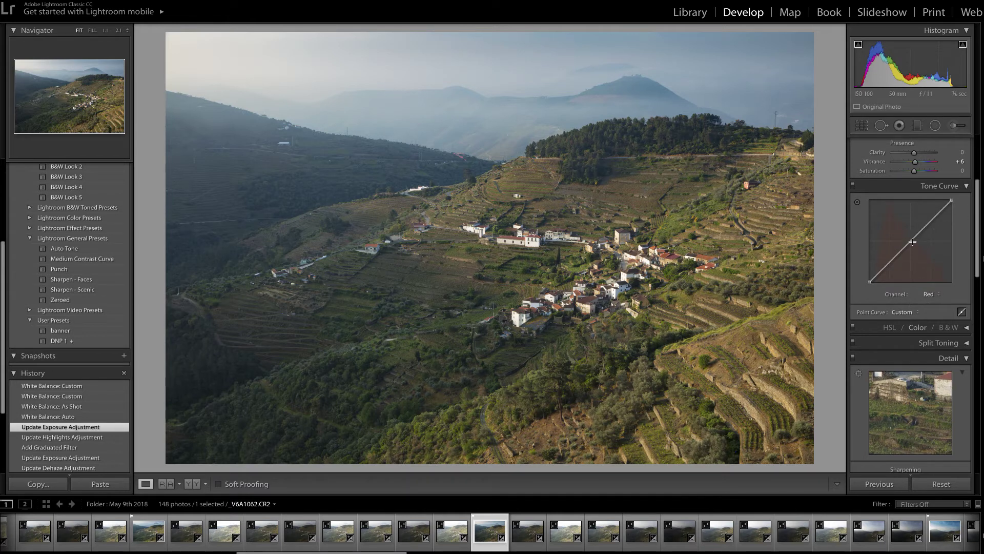
left_click_drag(912, 242, 915, 248)
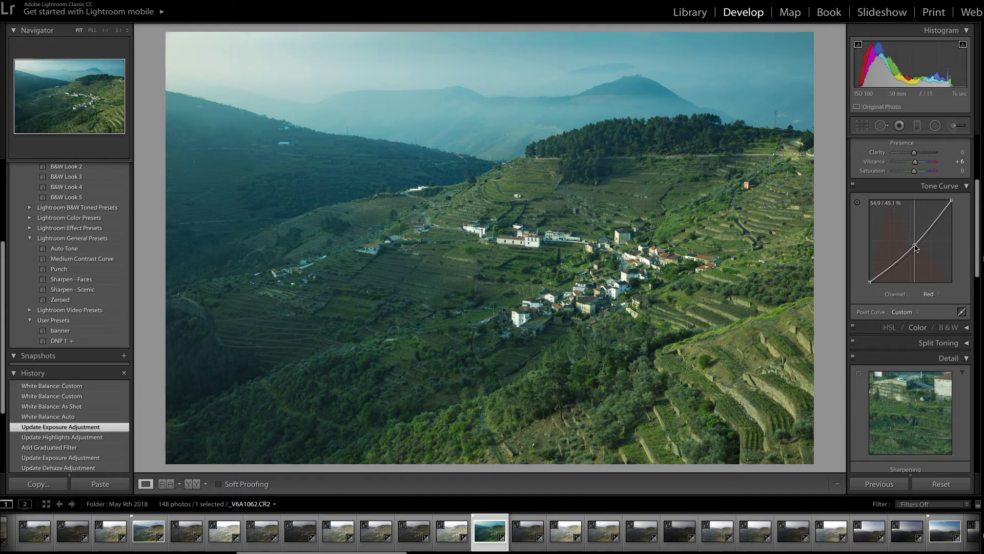
left_click_drag(915, 247, 916, 248)
left_click_drag(916, 246, 899, 253)
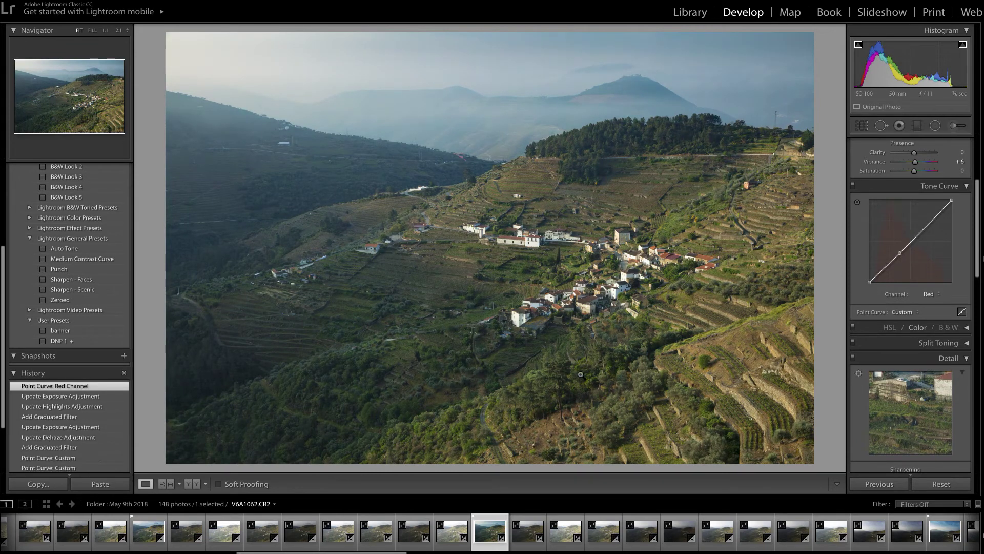
left_click(70, 397)
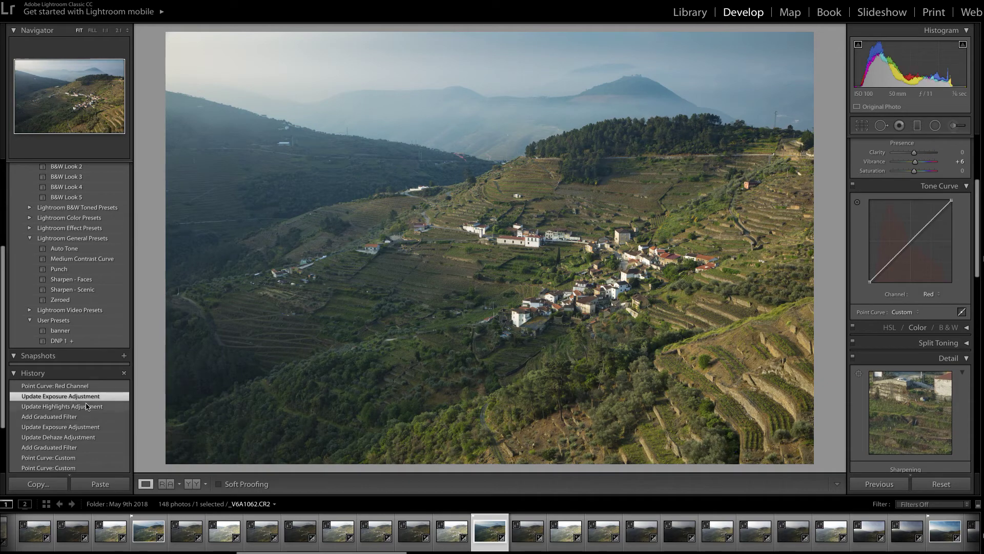
Try raising and lowering the midtones of the green channel point curve, and revert to the Update Exposure Adjustment history state.
left_click(939, 296)
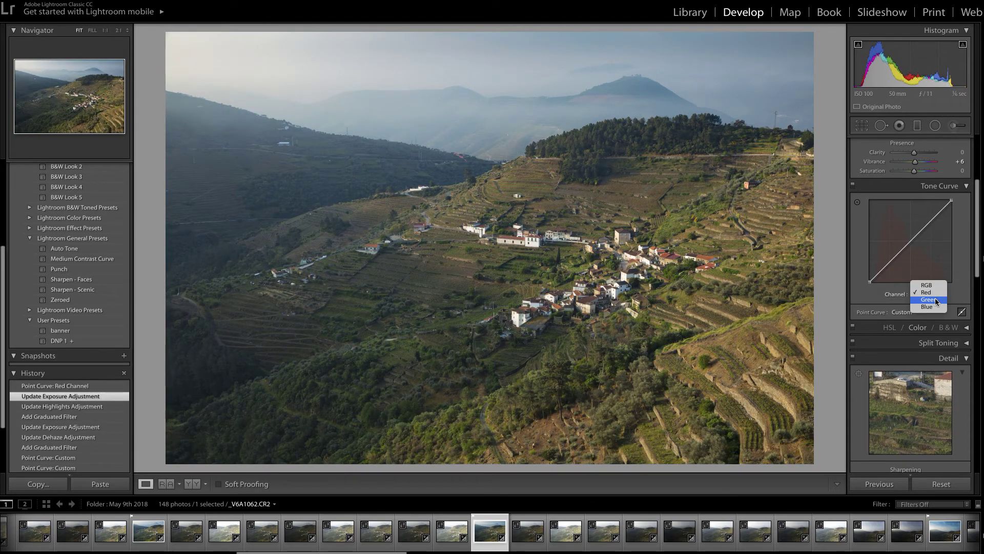
left_click(935, 302)
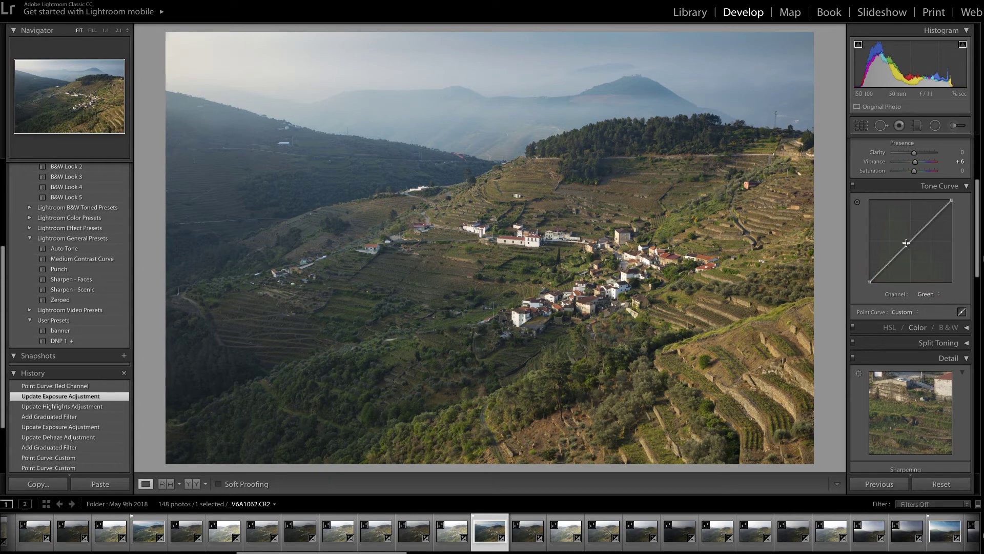
left_click_drag(912, 241, 906, 245)
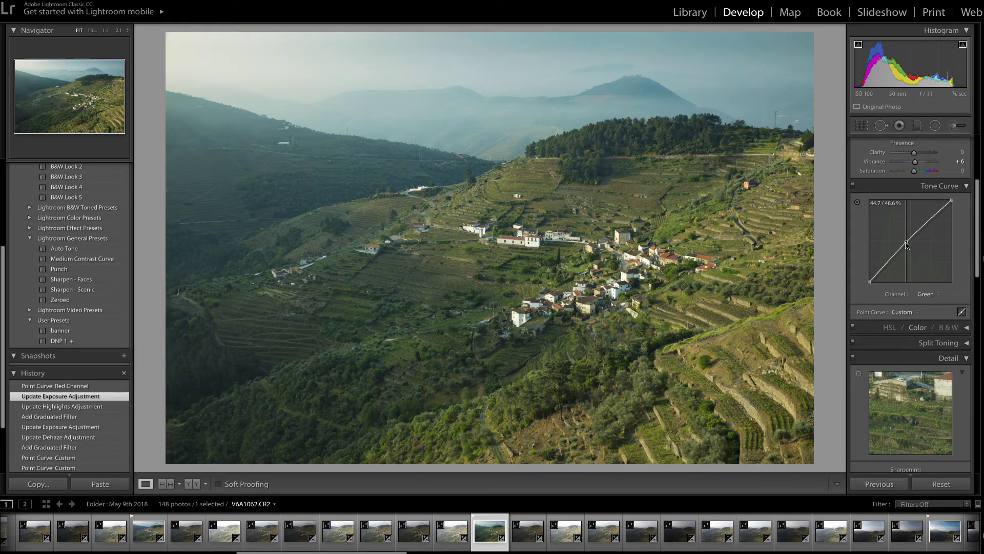
left_click_drag(906, 245, 914, 247)
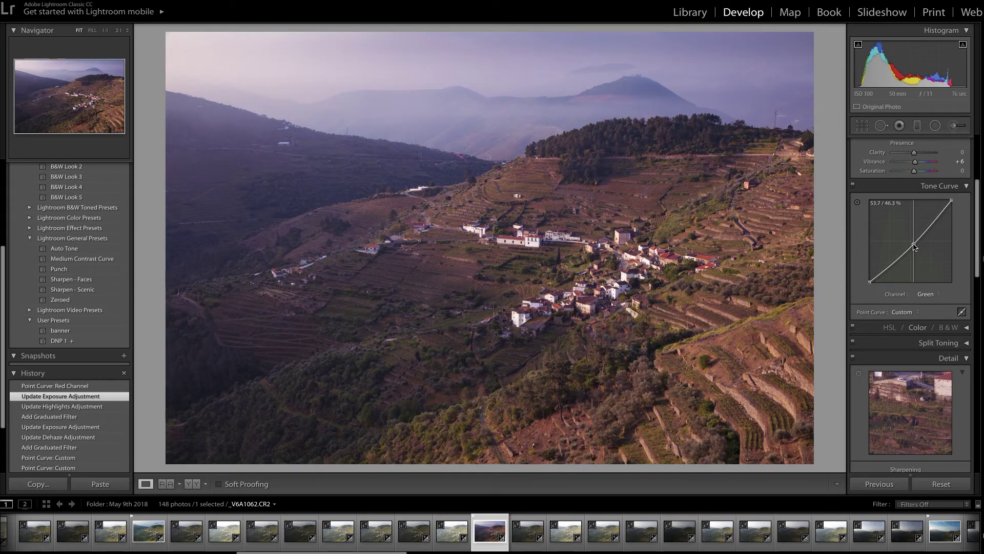
left_click_drag(914, 247, 912, 246)
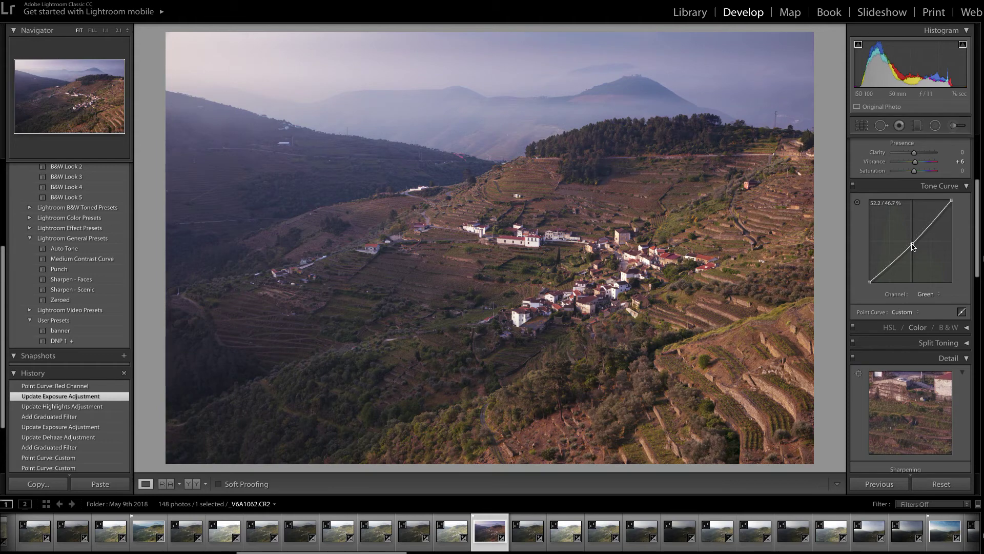
left_click_drag(912, 247, 913, 246)
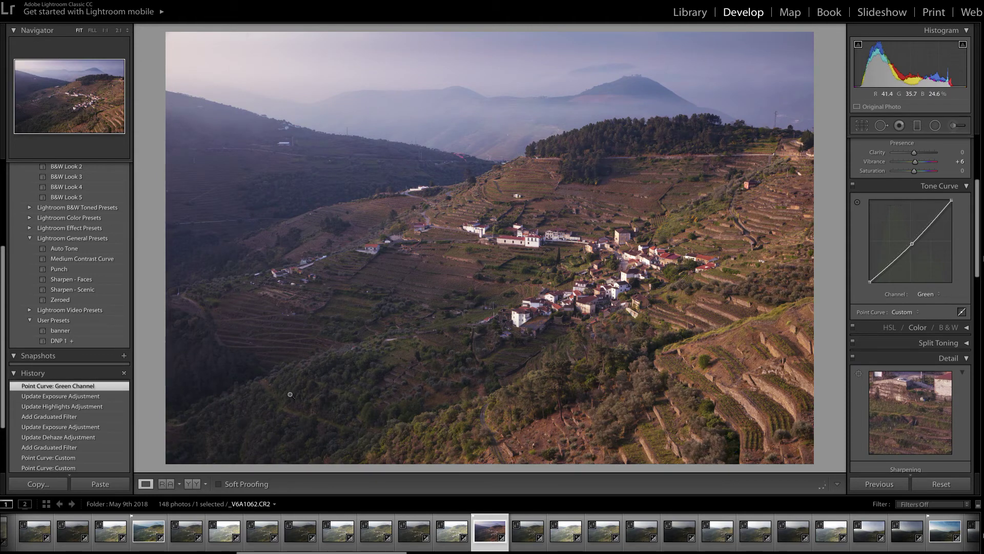
left_click(74, 401)
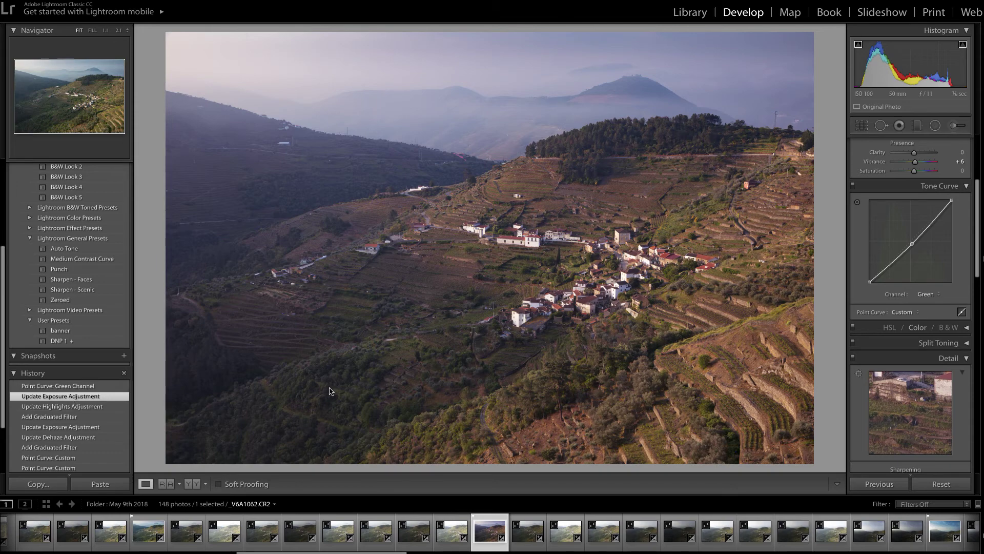
Try the blue channel point curve by pulling its midpoint down and up, and bring it back near the diagonal.
left_click(940, 297)
left_click(932, 305)
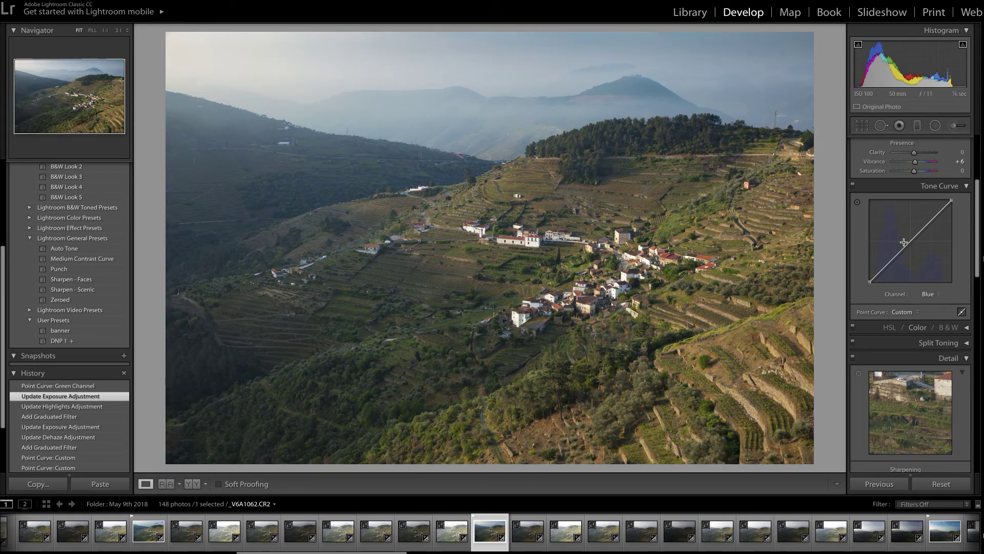
left_click_drag(912, 242, 916, 243)
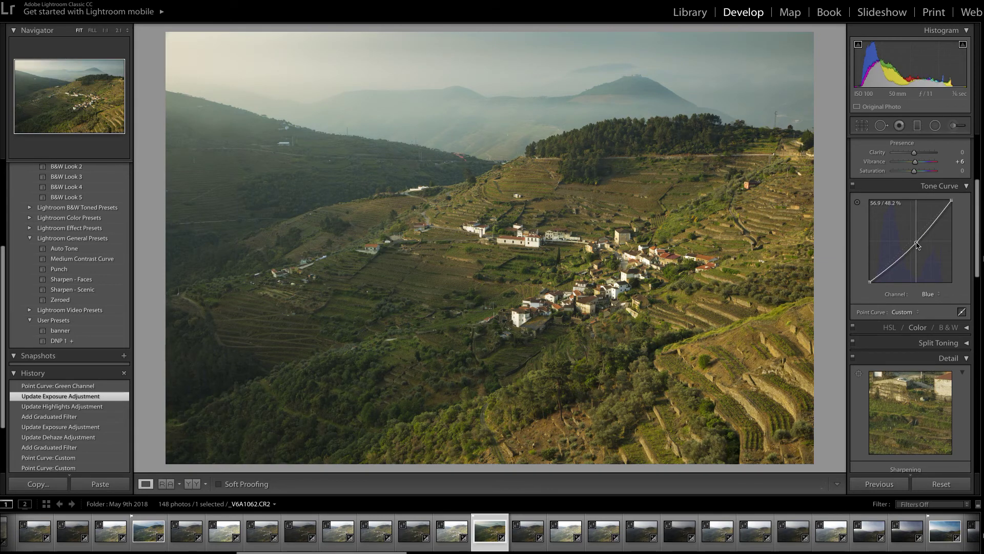
left_click_drag(916, 245, 904, 238)
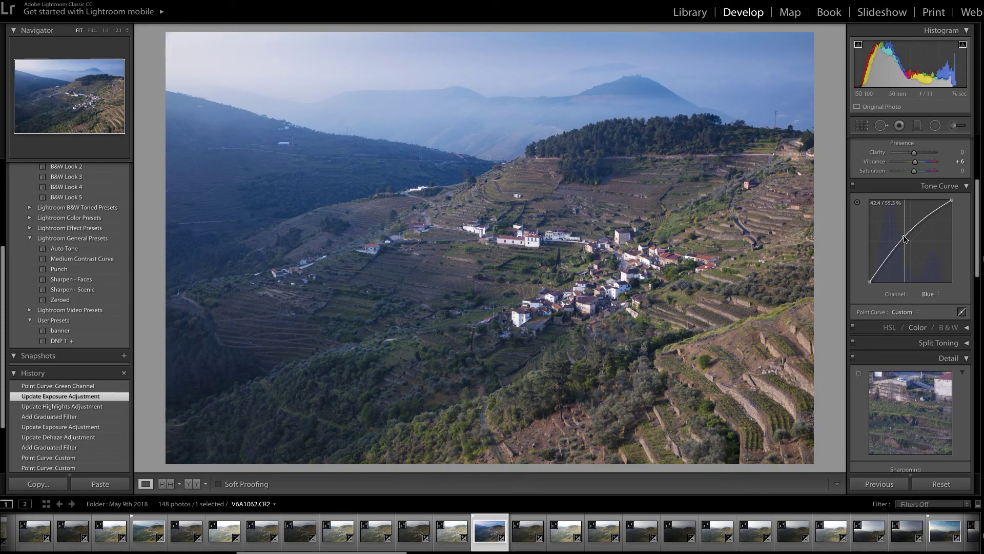
left_click_drag(904, 237, 911, 240)
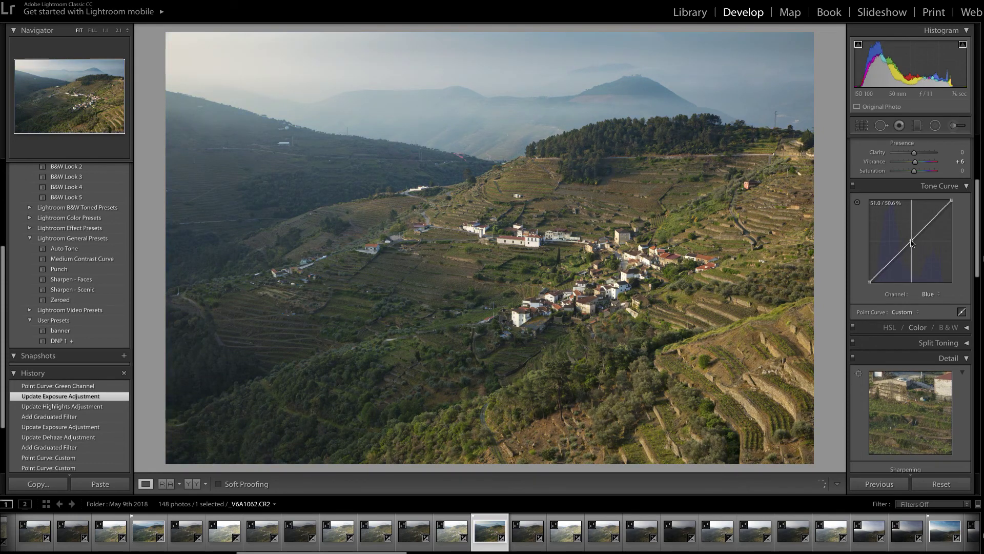
Try the Medium Contrast point curve preset, and revert to the Update Exposure Adjustment history state.
left_click(918, 313)
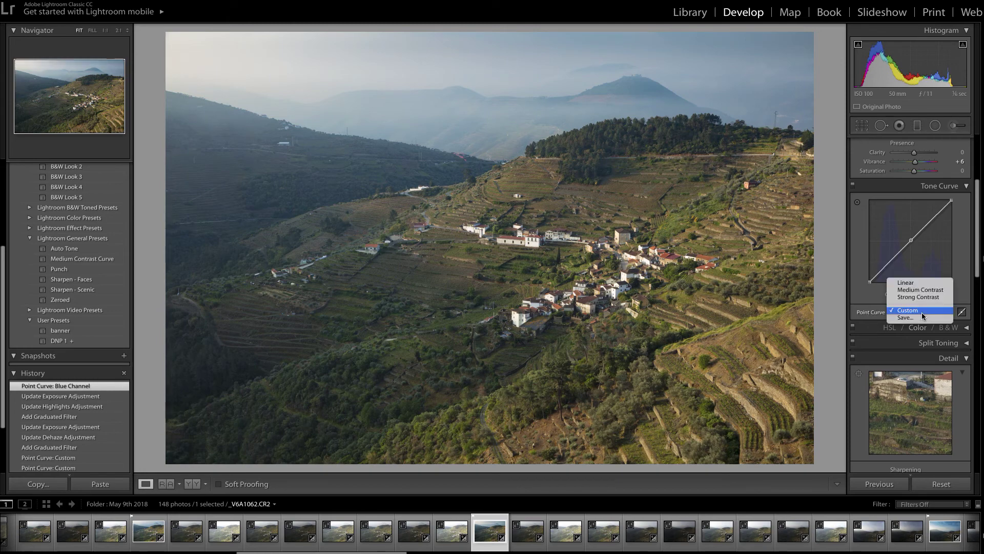
left_click(916, 290)
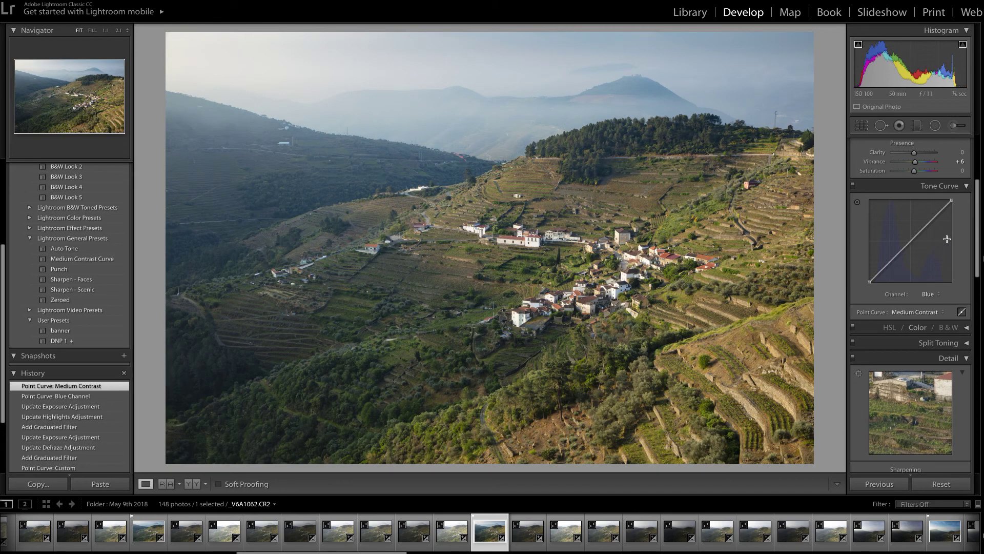
left_click(59, 408)
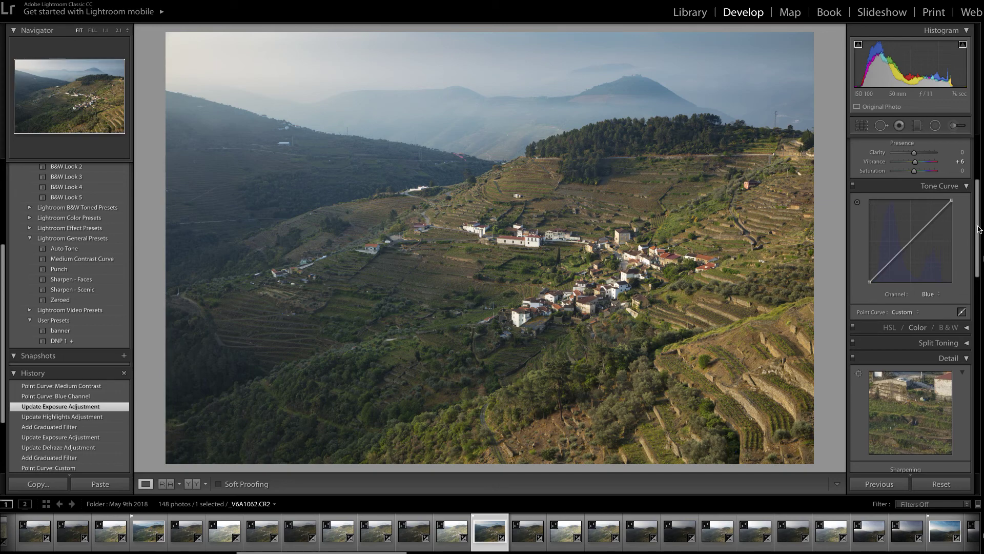
scroll(979, 229, "up", 3)
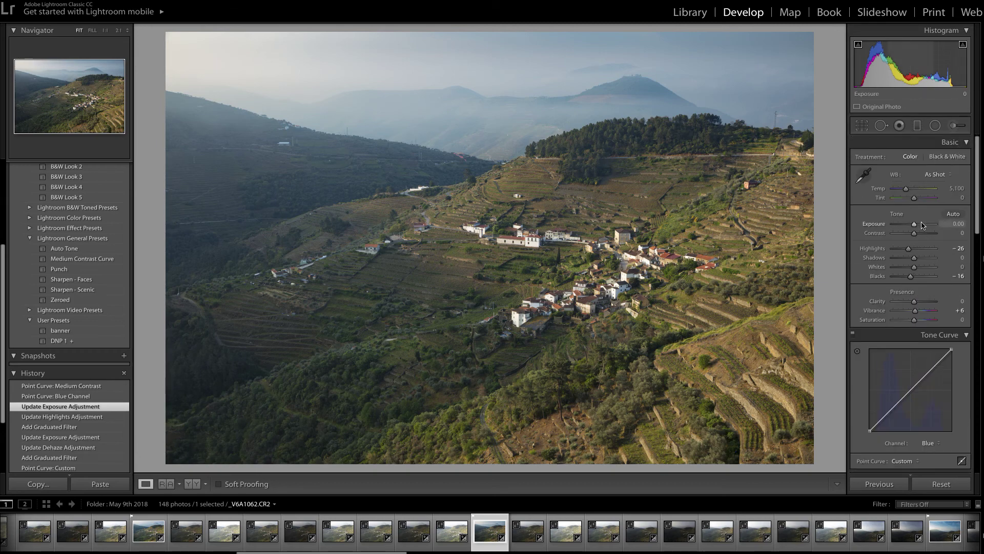